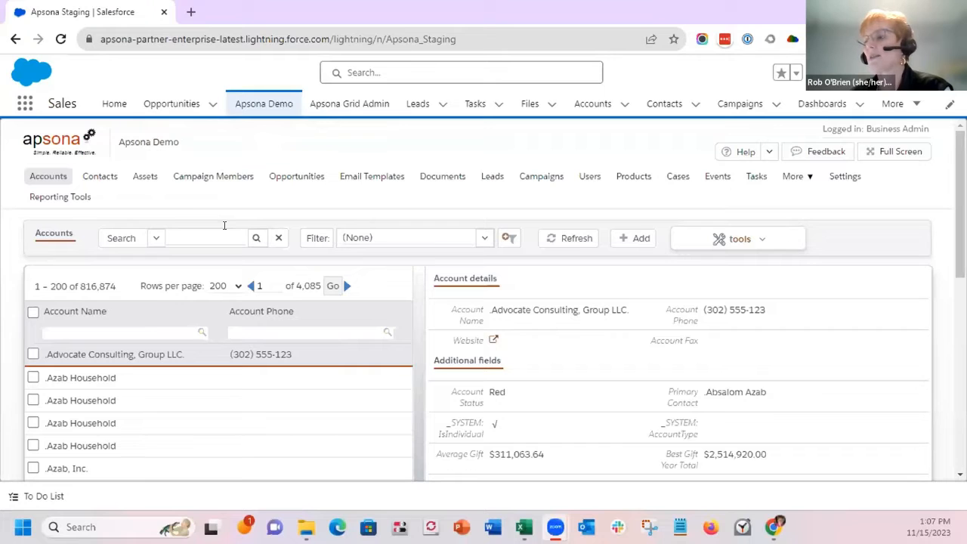
# Show the Contacts records in the Apsona Demo workspace
pyautogui.moveTo(39, 178)
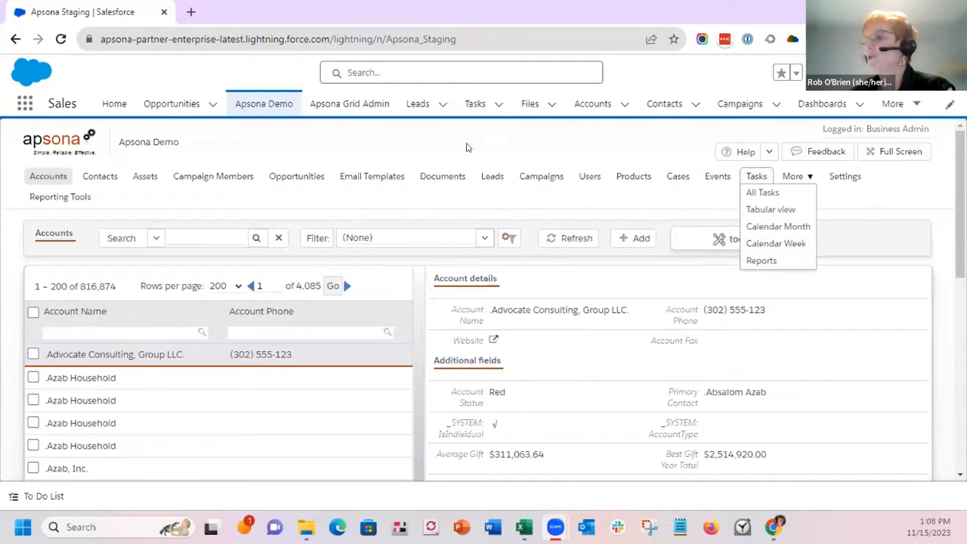
pyautogui.moveTo(106, 182)
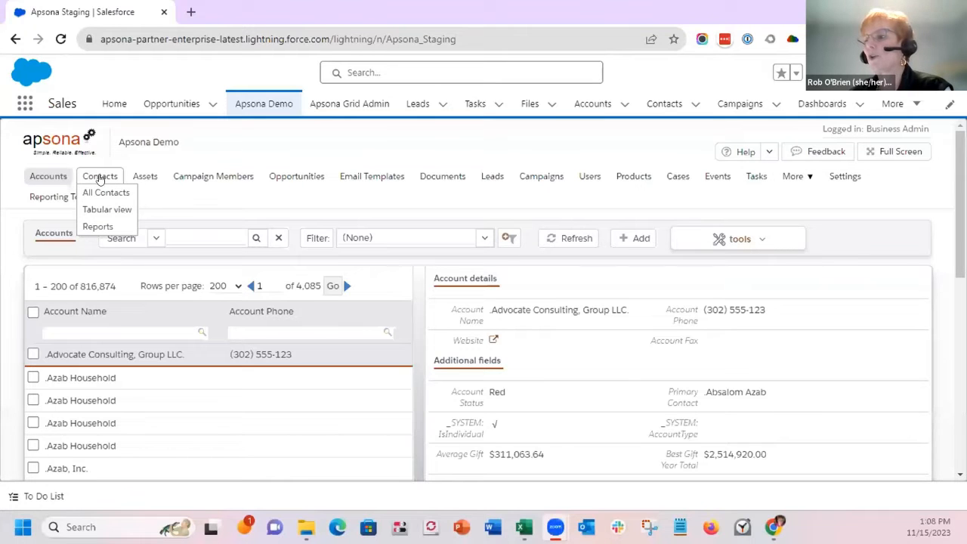
pyautogui.click(99, 178)
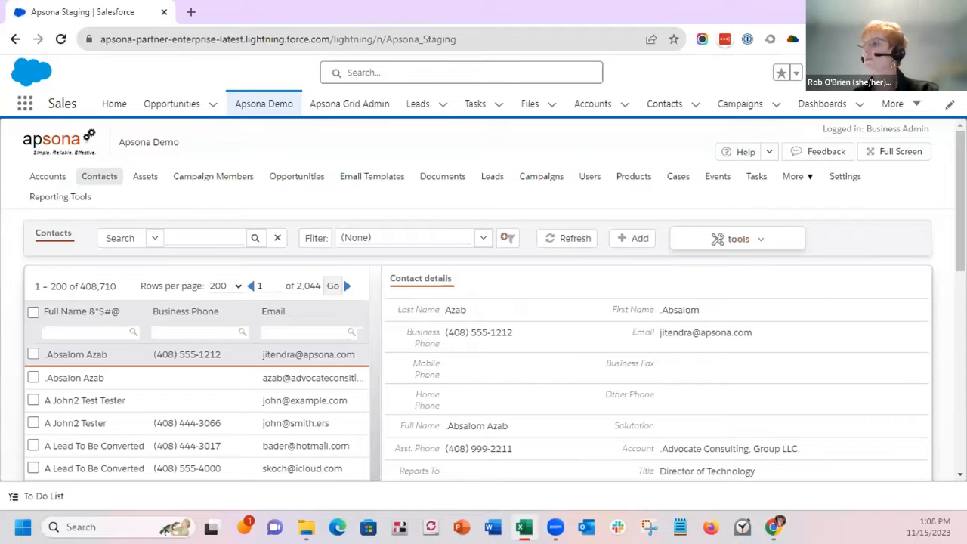
# Switch to the Excel third-party contact list and copy its data from cell A1 through H201, including the headers
pyautogui.moveTo(593, 1); pyautogui.dragTo(594, 16)
pyautogui.click(775, 20)
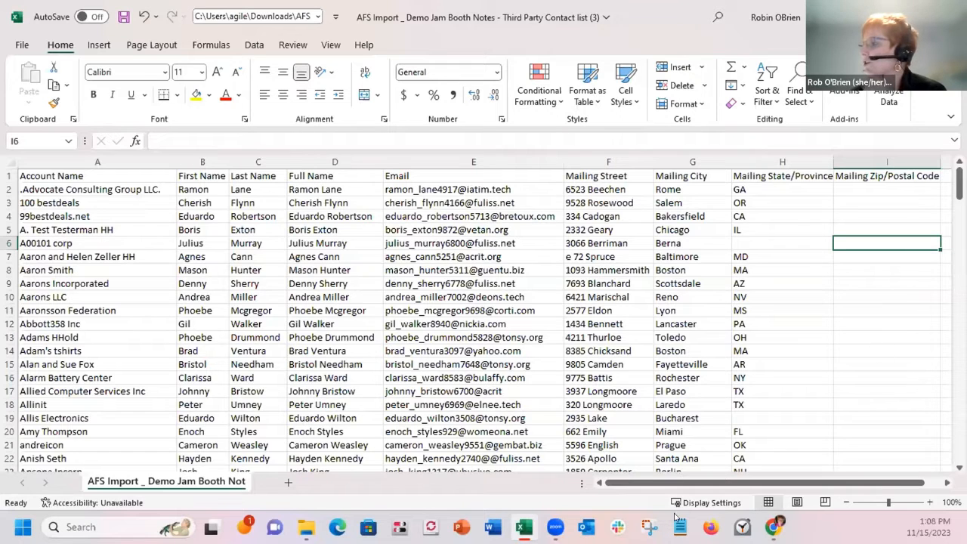
pyautogui.click(34, 176)
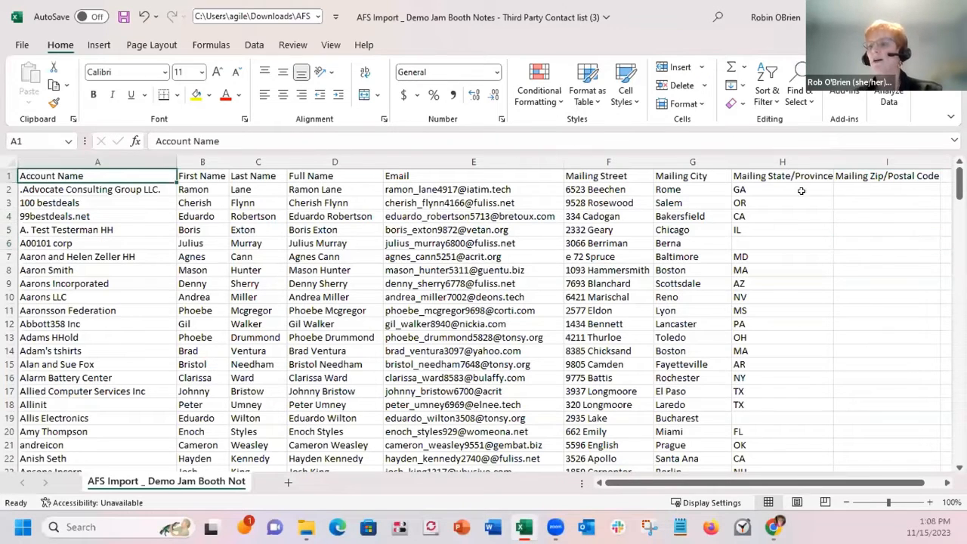
pyautogui.scroll(-20, 864, 346)
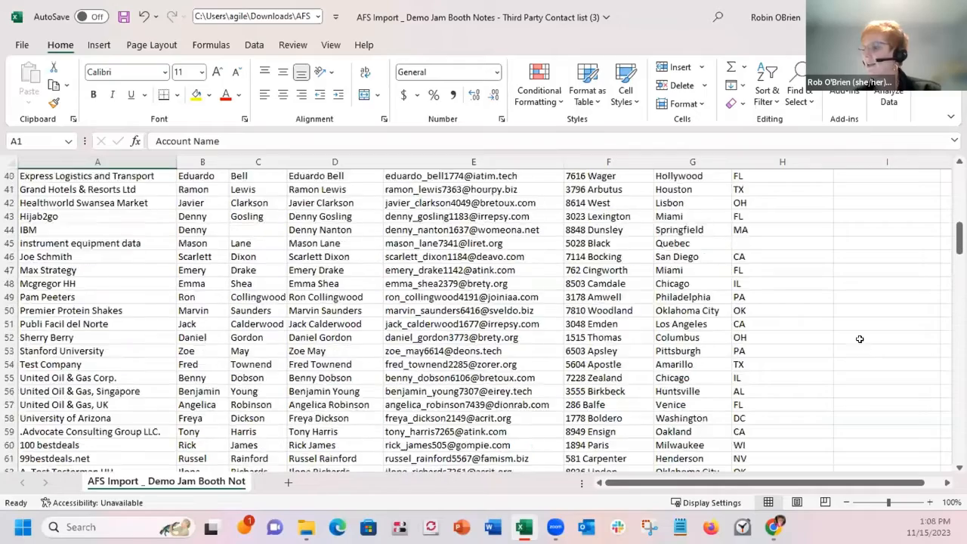
pyautogui.scroll(1, 864, 346)
pyautogui.scroll(-5, 863, 346)
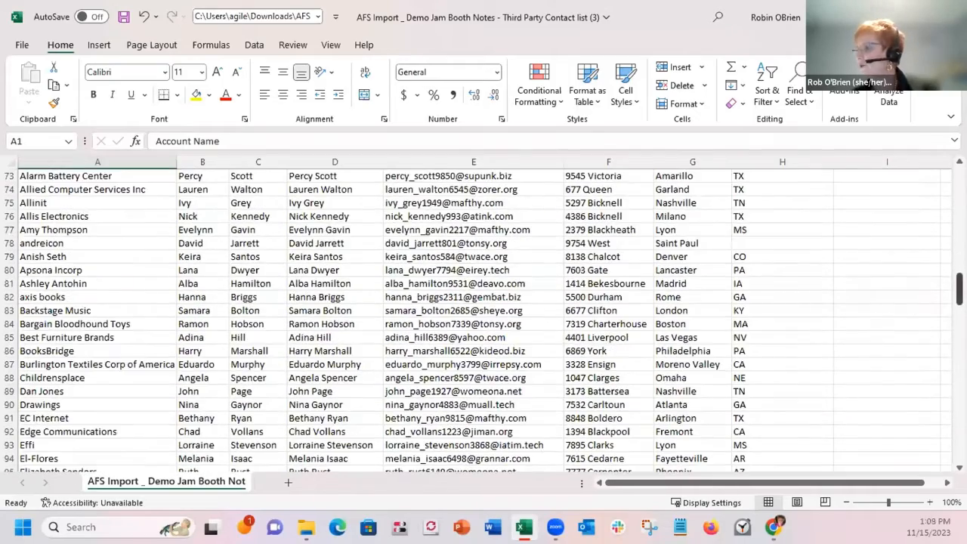
pyautogui.moveTo(960, 289); pyautogui.dragTo(960, 444)
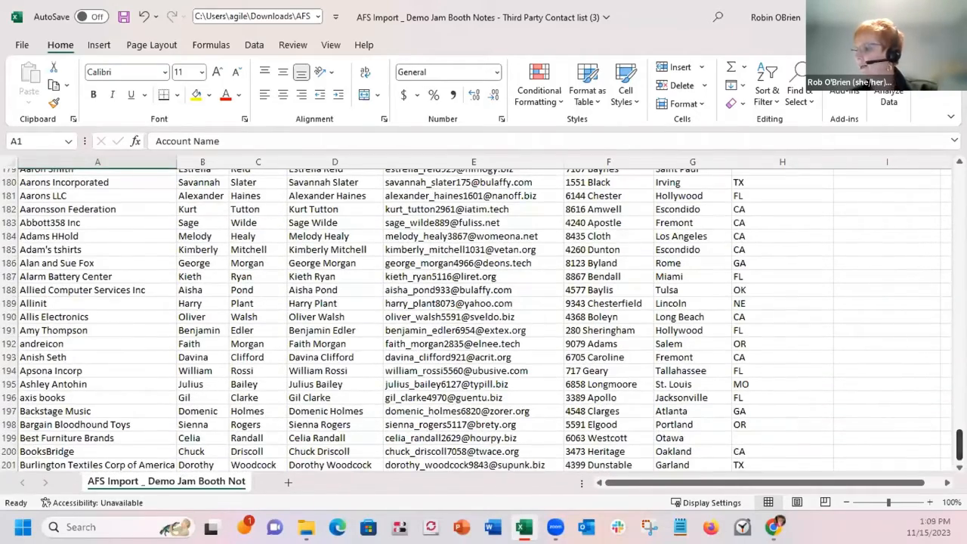
pyautogui.scroll(-2, 803, 436)
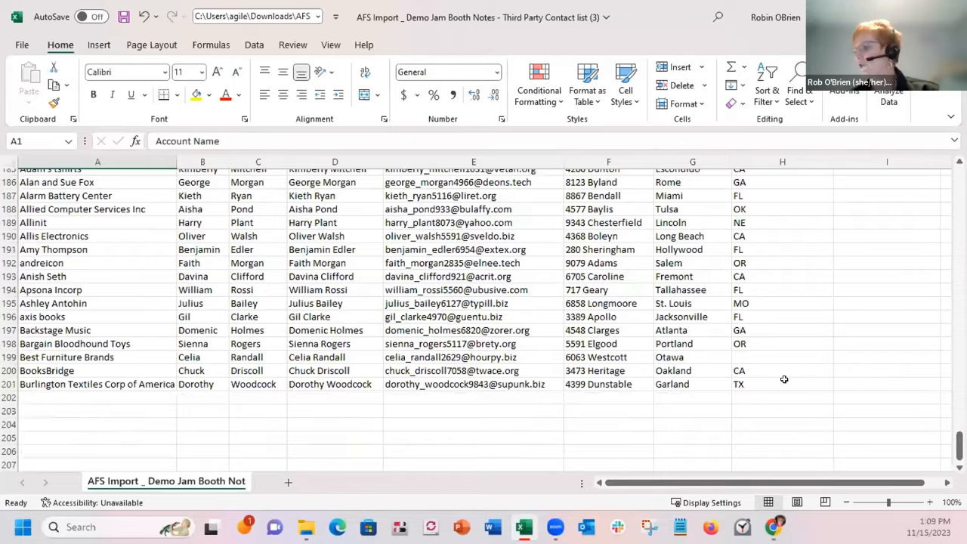
pyautogui.keyDown('shift'); pyautogui.click(784, 379); pyautogui.keyUp('shift')
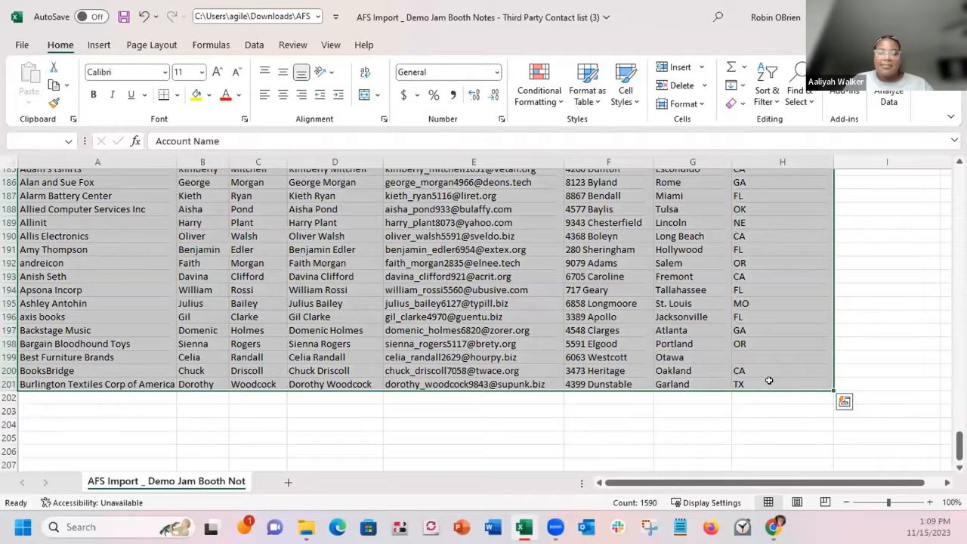
pyautogui.hotkey('ctrl', 'c')
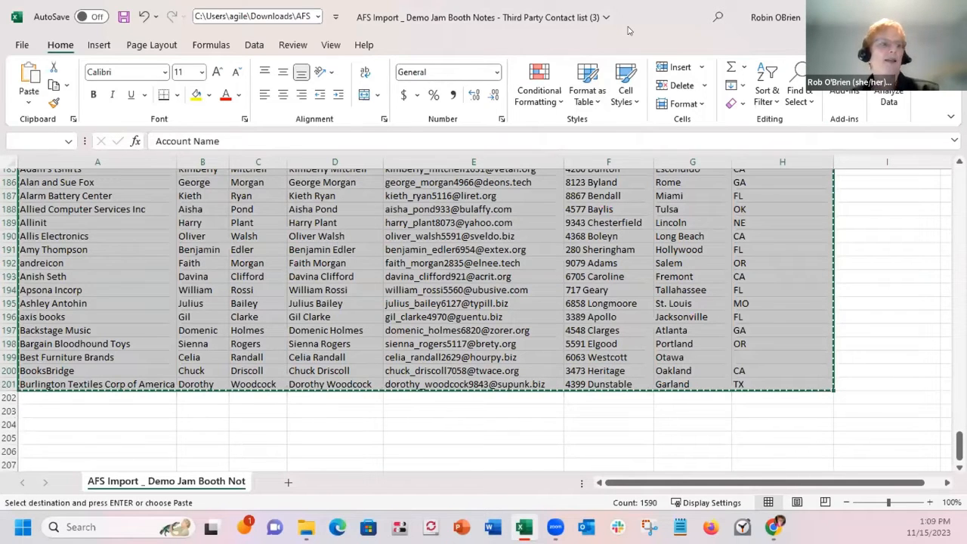
# Switch back to Salesforce in Chrome and open the Import/update tool for Contacts
pyautogui.hotkey('alt', 'Tab')
pyautogui.moveTo(93, 179)
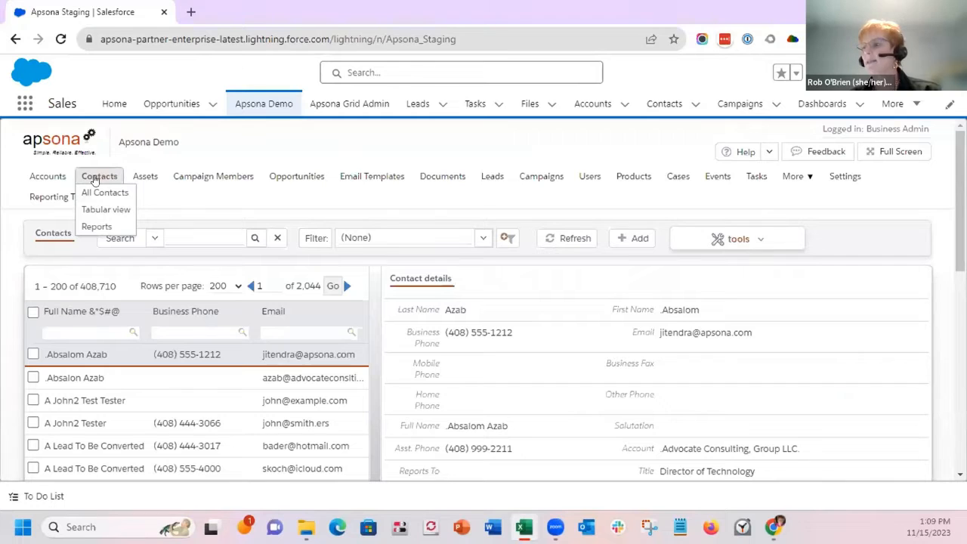
pyautogui.click(723, 241)
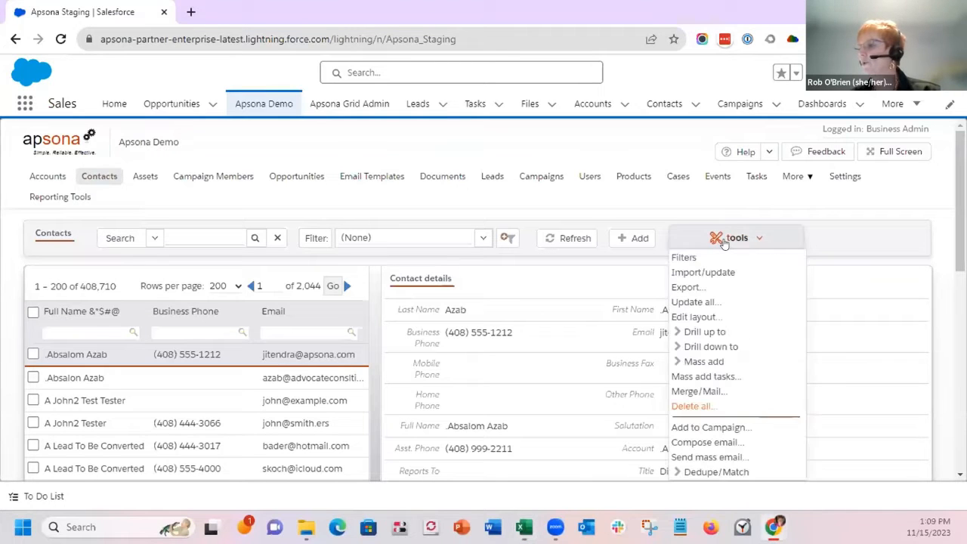
pyautogui.click(720, 273)
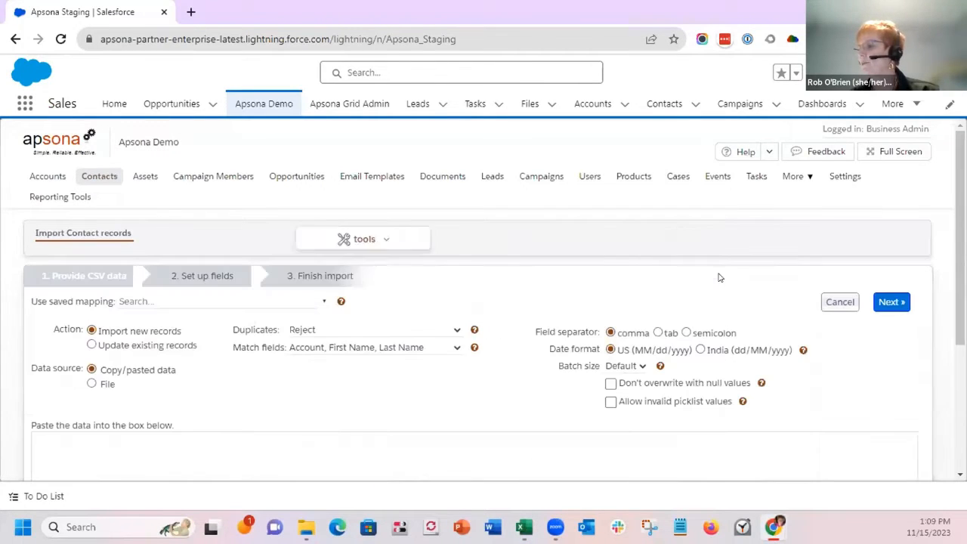
# Paste the copied contact list as the import data and review it back up to the header row
pyautogui.scroll(-3, 318, 340)
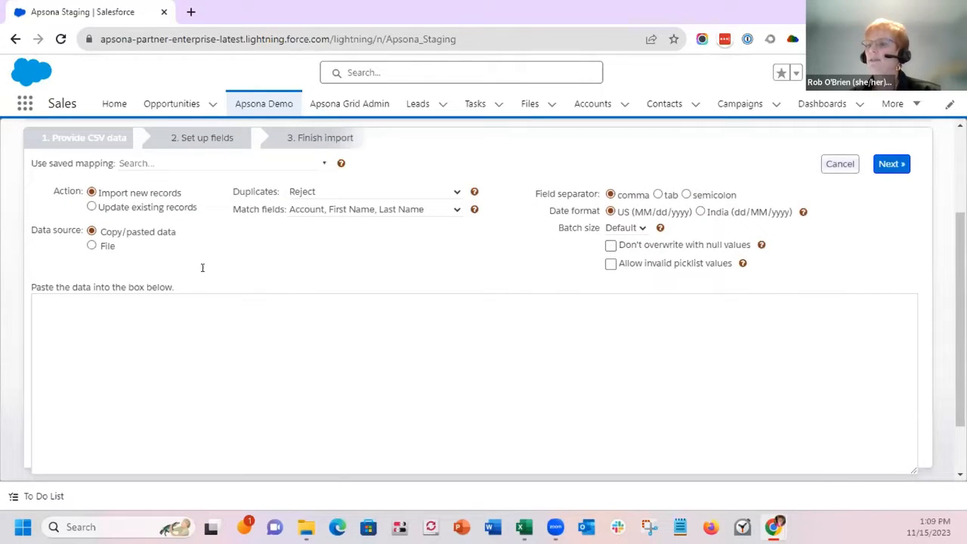
pyautogui.click(53, 302)
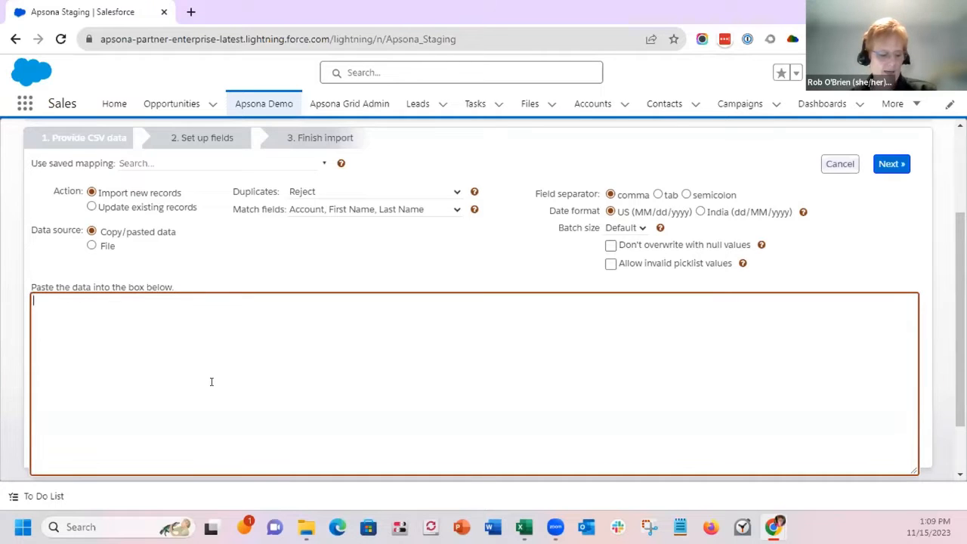
pyautogui.hotkey('ctrl', 'v')
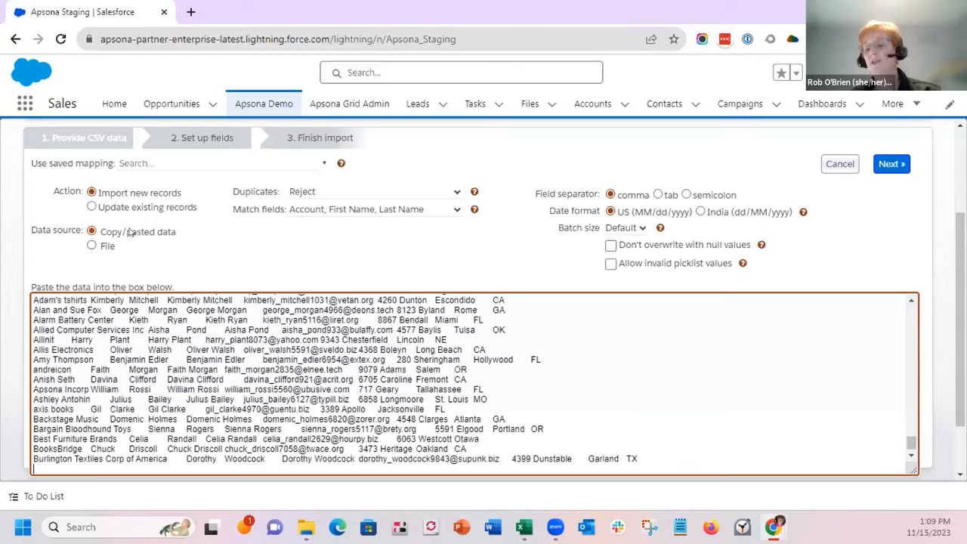
pyautogui.scroll(5, 673, 402)
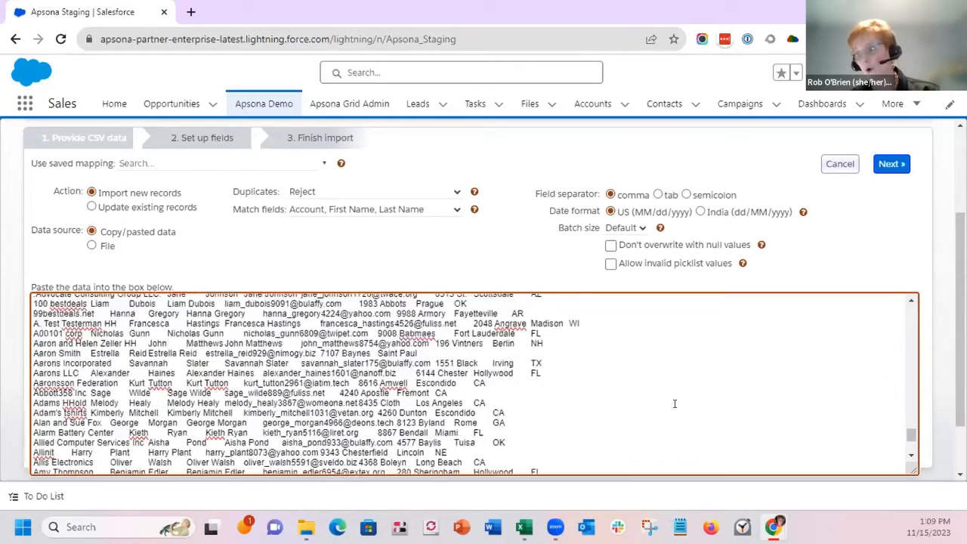
pyautogui.scroll(10, 675, 404)
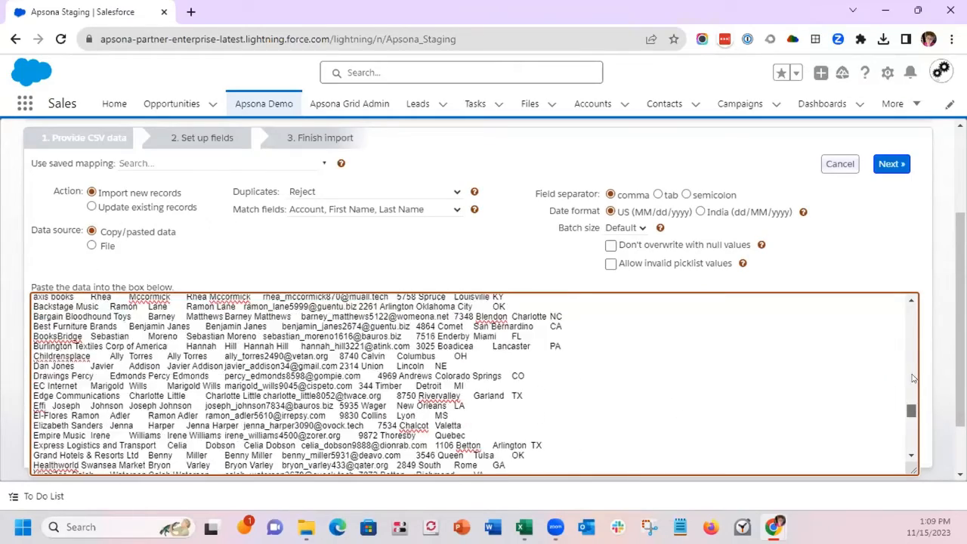
pyautogui.scroll(15, 912, 313)
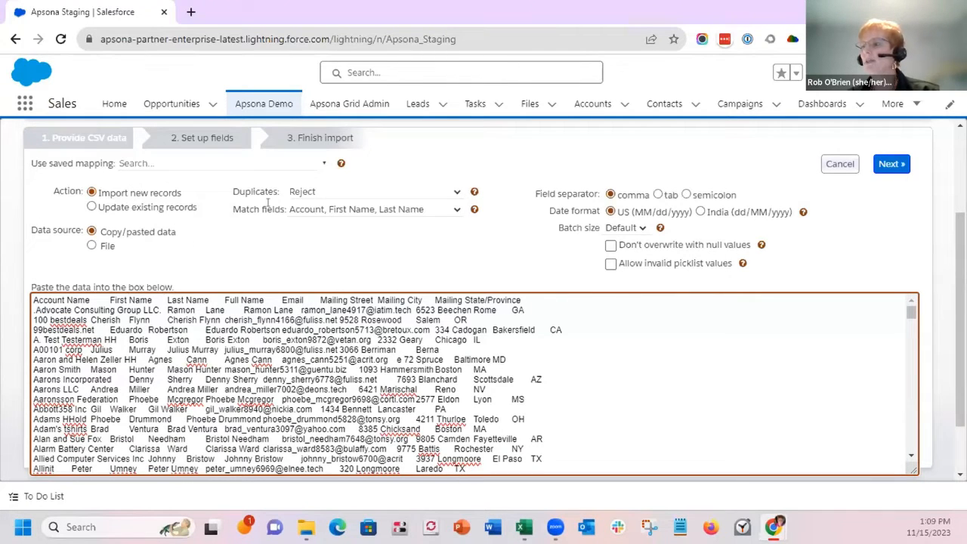
# Set the handling of duplicates to Update the database (Upsert)
pyautogui.click(309, 192)
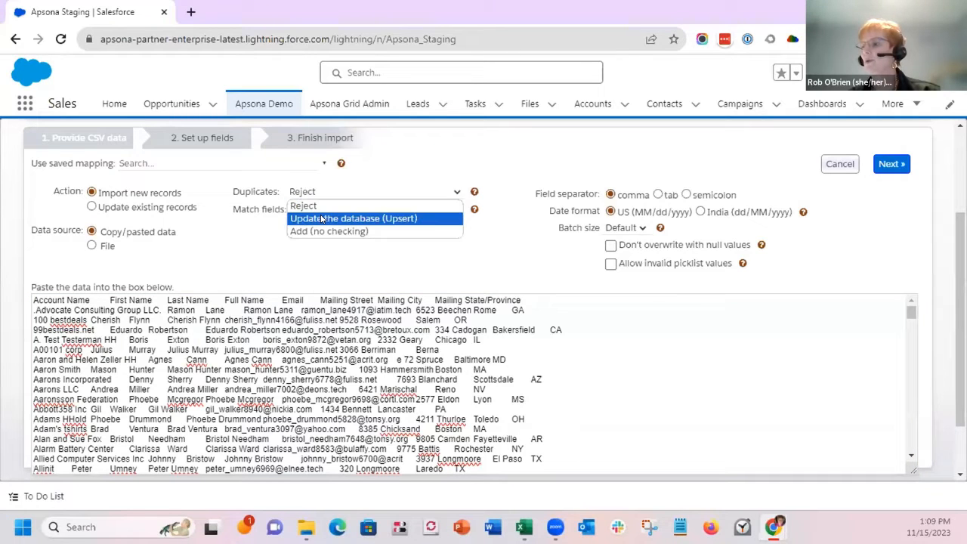
pyautogui.click(323, 219)
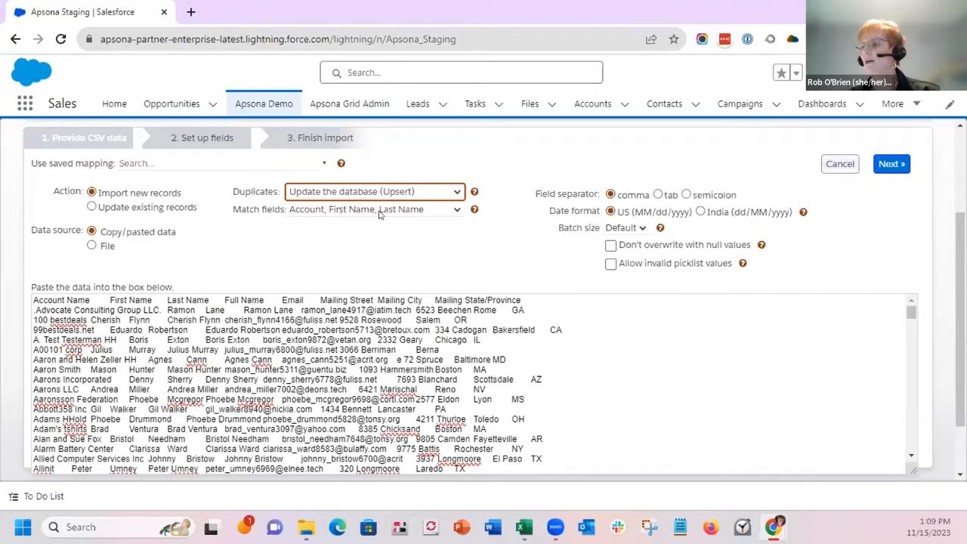
pyautogui.click(315, 210)
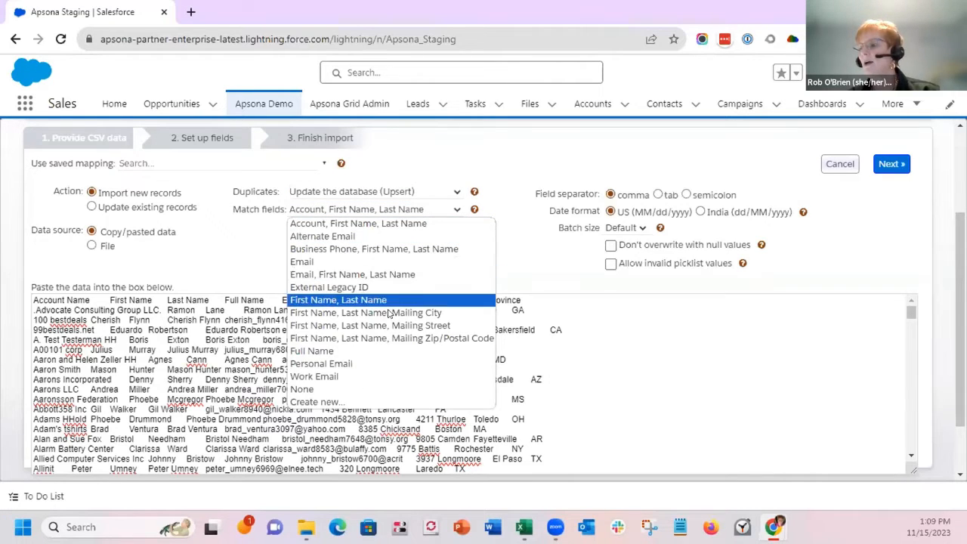
pyautogui.click(331, 403)
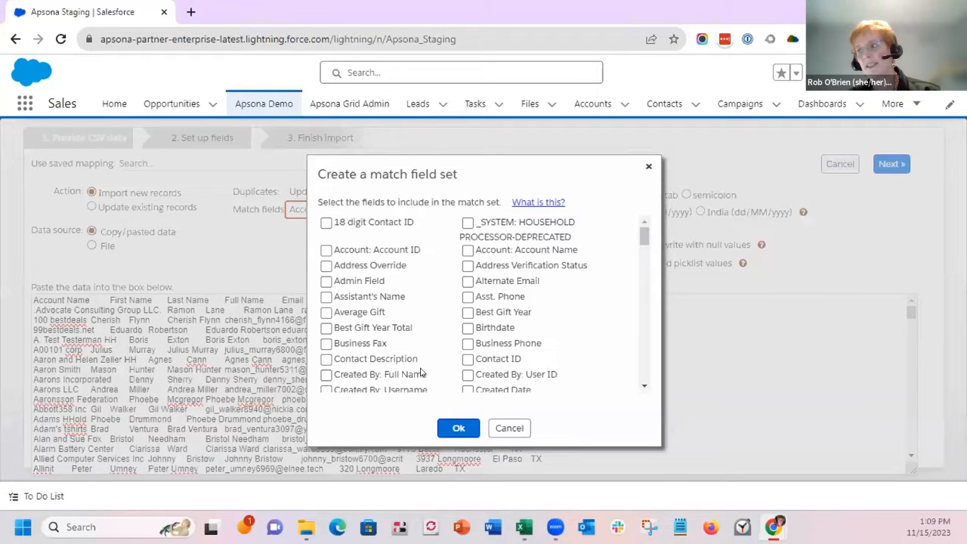
pyautogui.click(517, 430)
# Match records on Email, First Name, Last Name with tab as the field separator, and continue to field setup
pyautogui.click(367, 210)
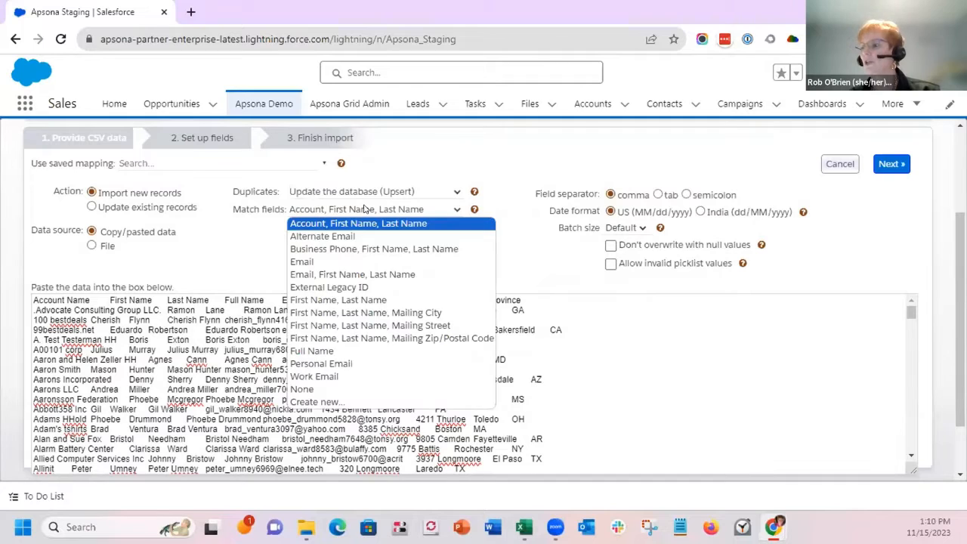
pyautogui.click(373, 273)
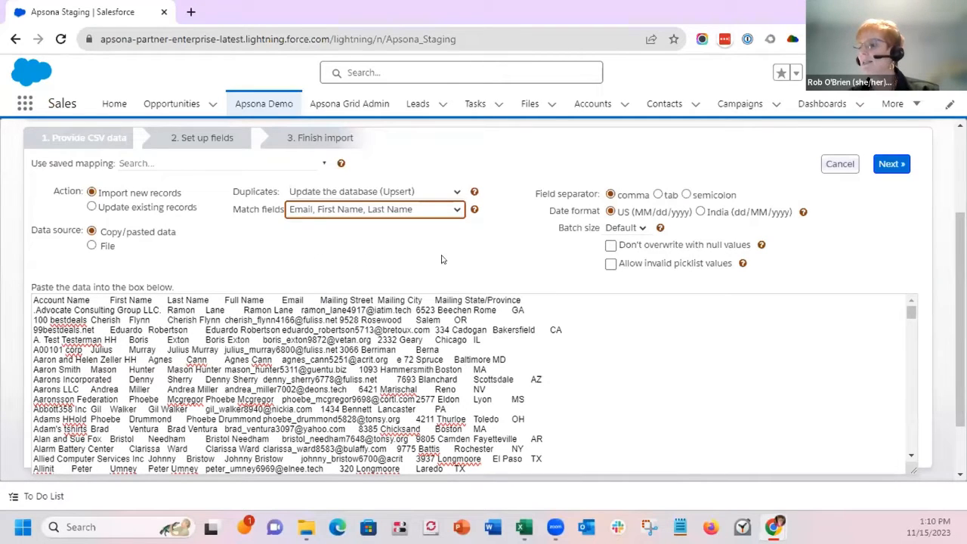
pyautogui.click(658, 195)
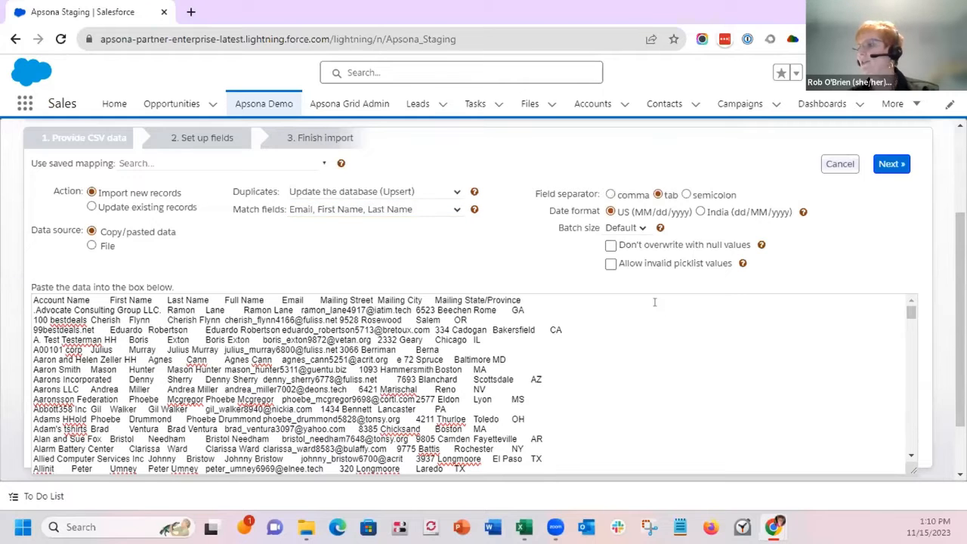
pyautogui.scroll(3, 611, 367)
pyautogui.scroll(-3, 611, 367)
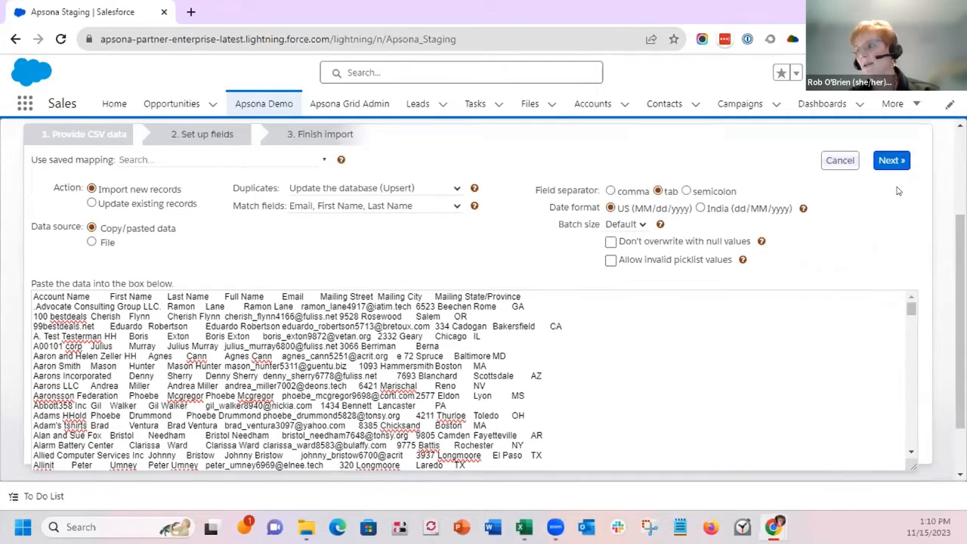
pyautogui.click(892, 159)
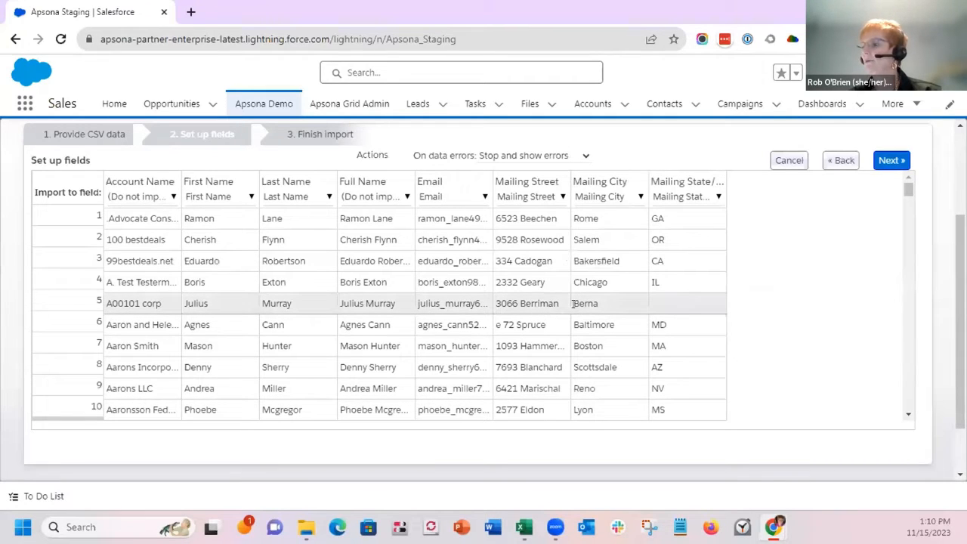
# Enter IL as the mailing state in row 5 and keep data error handling at Stop and show errors
pyautogui.click(656, 303)
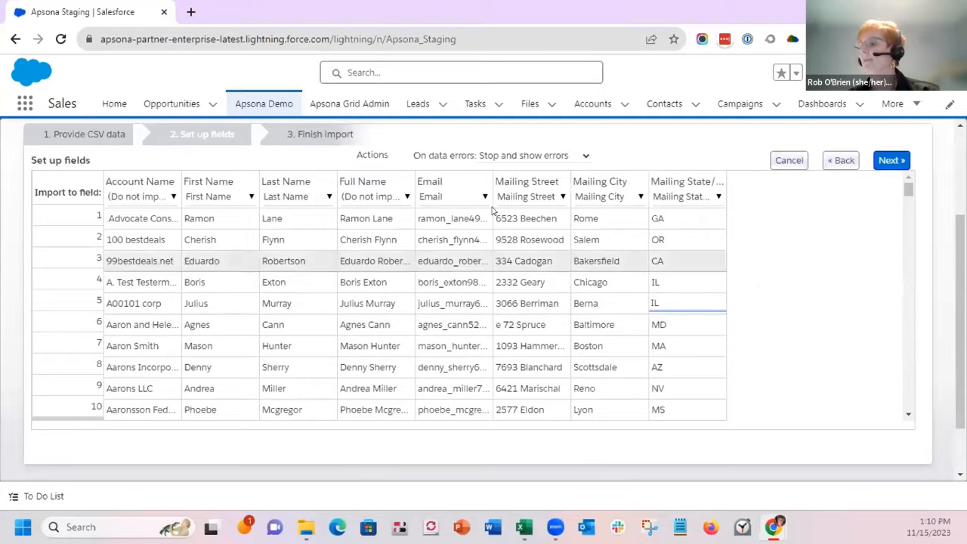
pyautogui.click(500, 156)
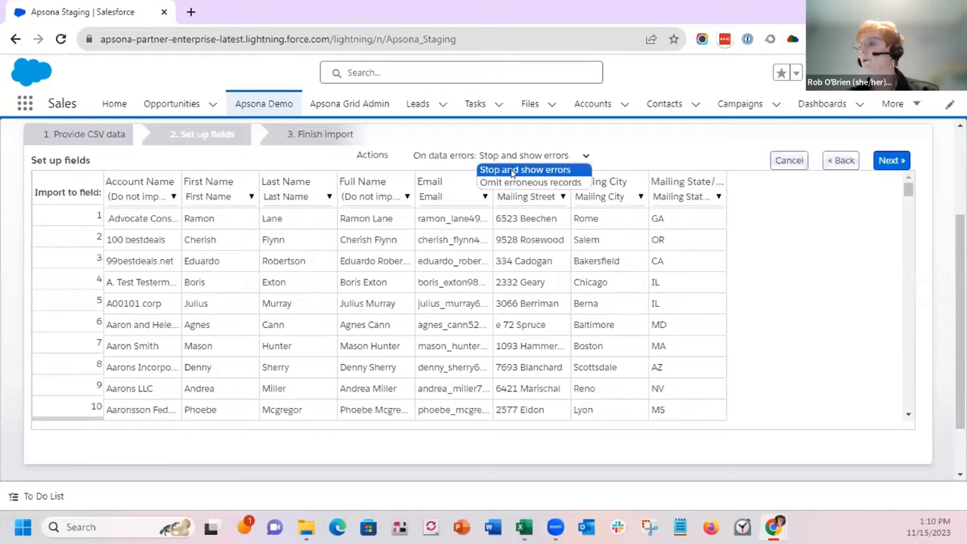
pyautogui.click(513, 170)
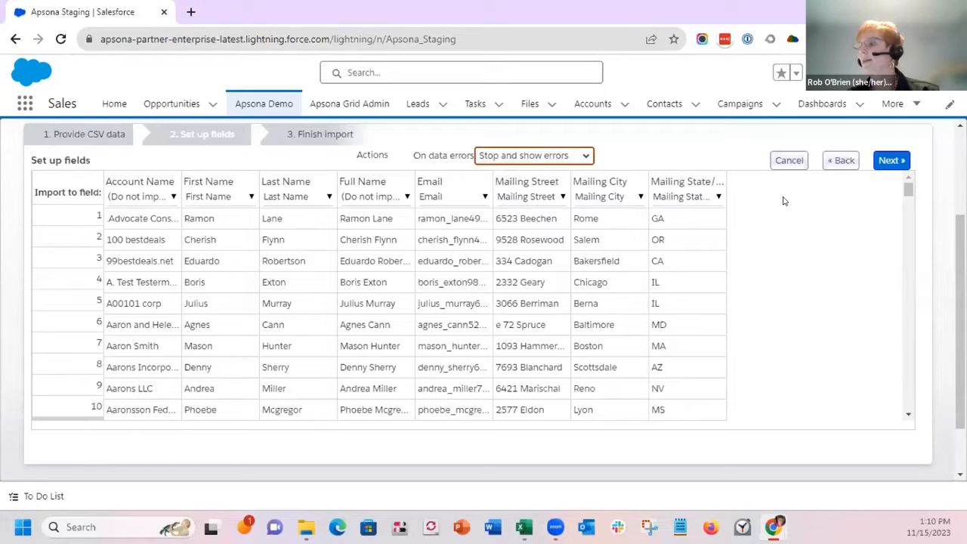
# Validate the import data, move the error list aside and go to the flagged email in row 16
pyautogui.click(891, 160)
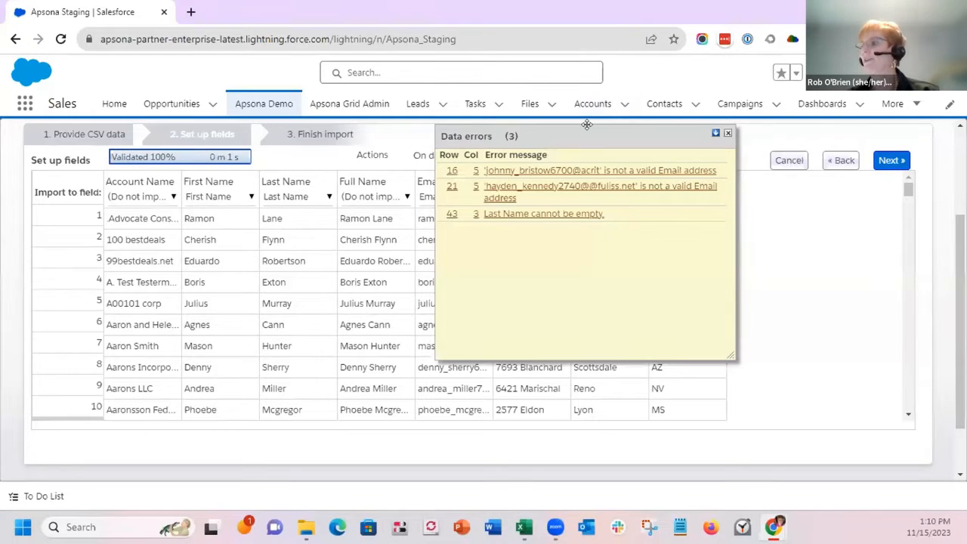
pyautogui.moveTo(587, 124); pyautogui.dragTo(736, 178)
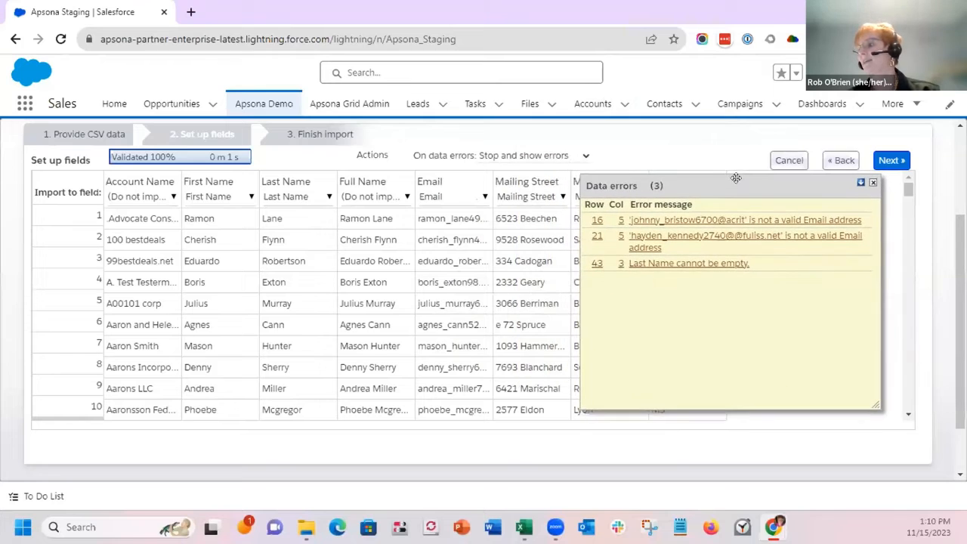
pyautogui.click(689, 220)
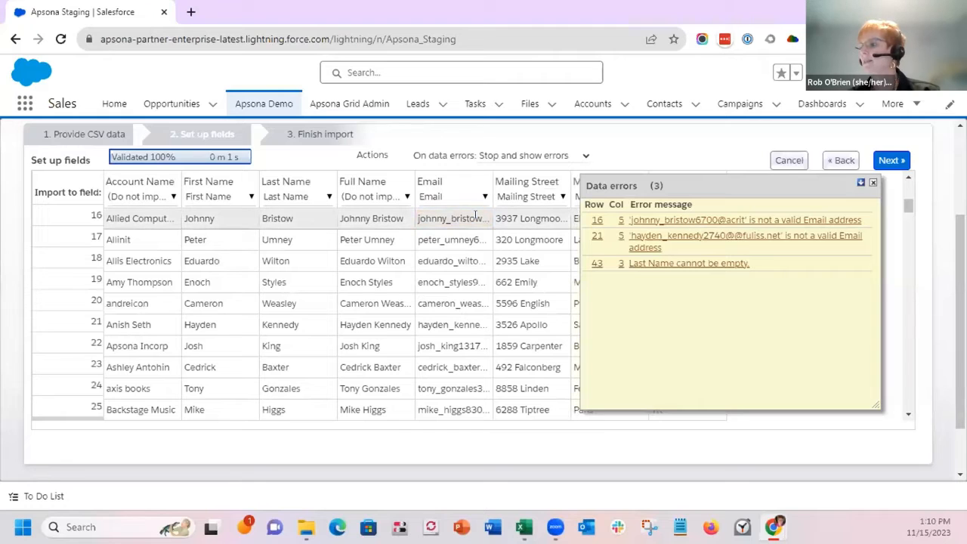
# Complete the email address in row 16 by adding the missing .com ending
pyautogui.click(476, 217)
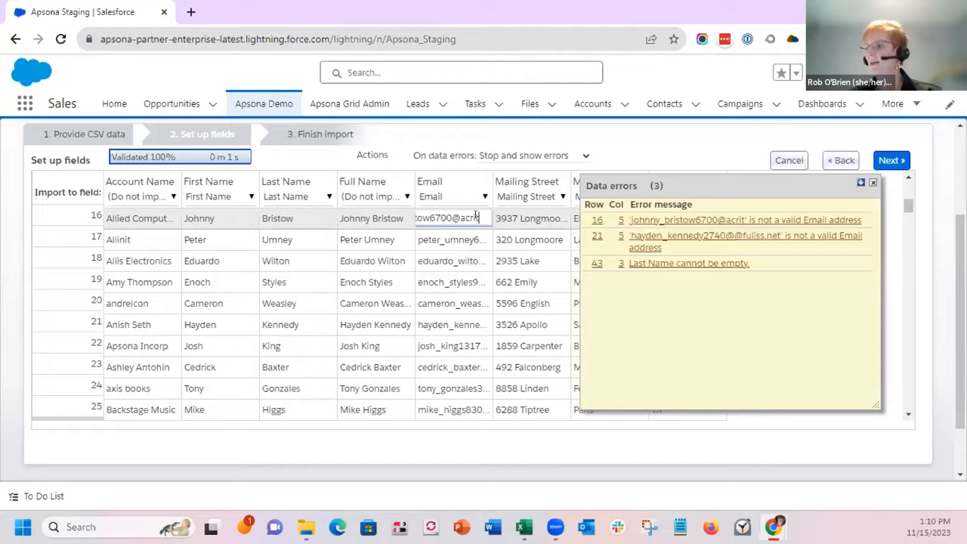
pyautogui.write('.com')
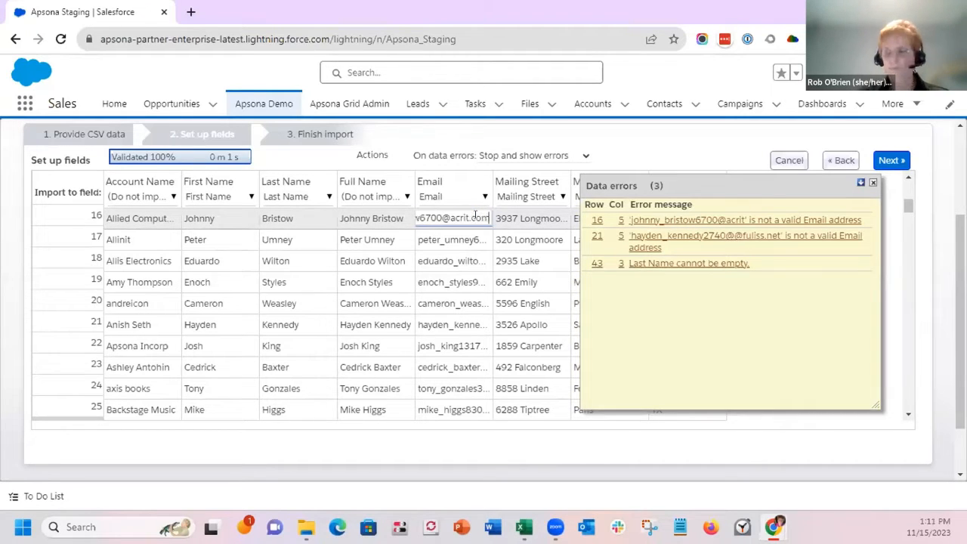
pyautogui.click(424, 155)
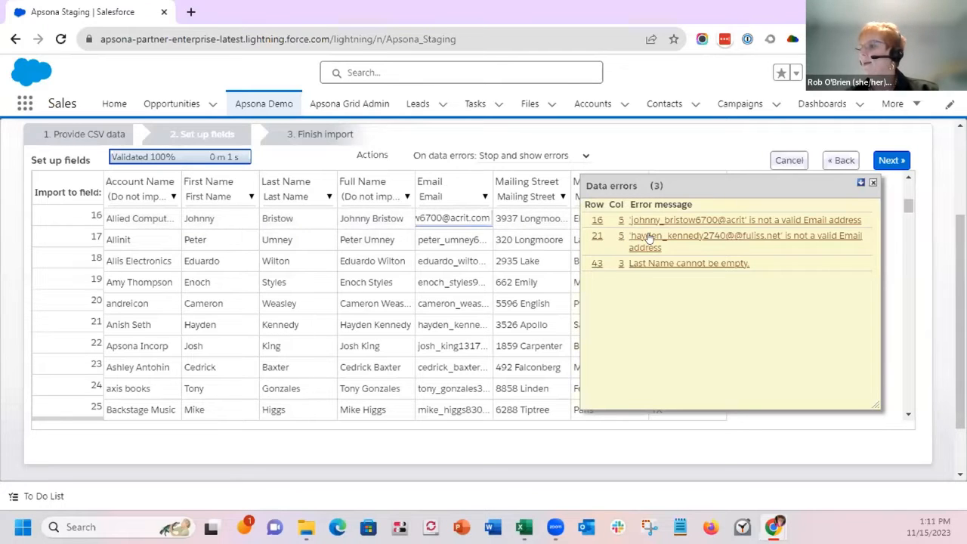
# Go to the flagged email in row 21 and remove the duplicate @ sign
pyautogui.click(649, 239)
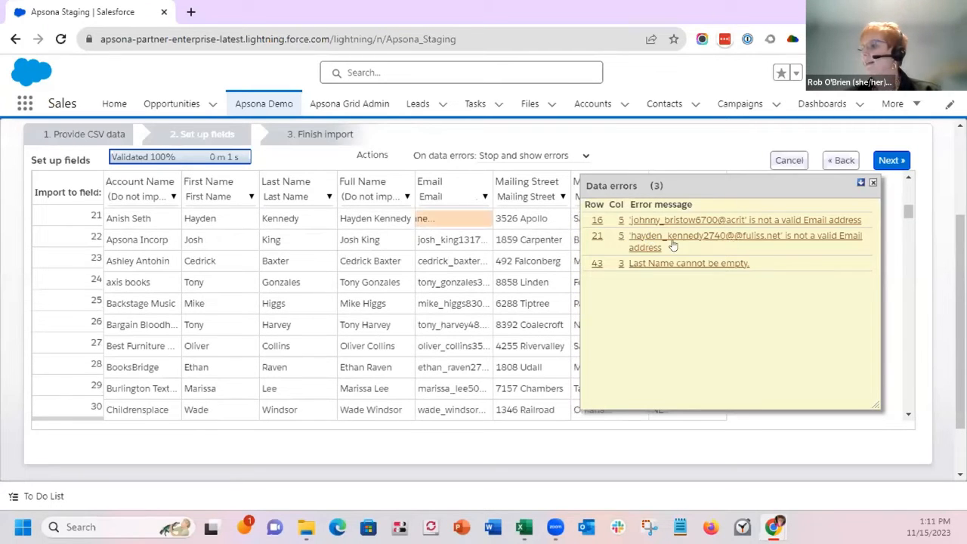
pyautogui.click(454, 219)
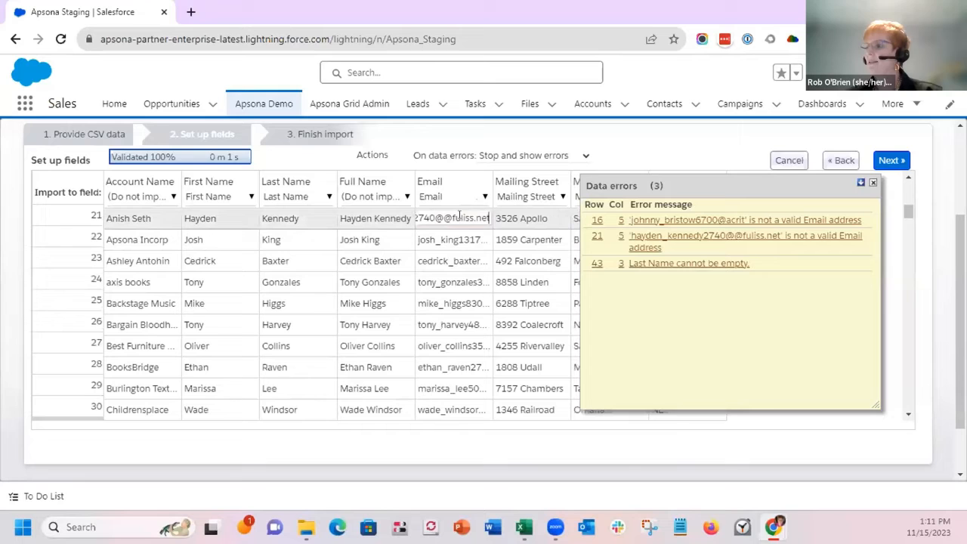
pyautogui.click(452, 219)
pyautogui.press('BackSpace')
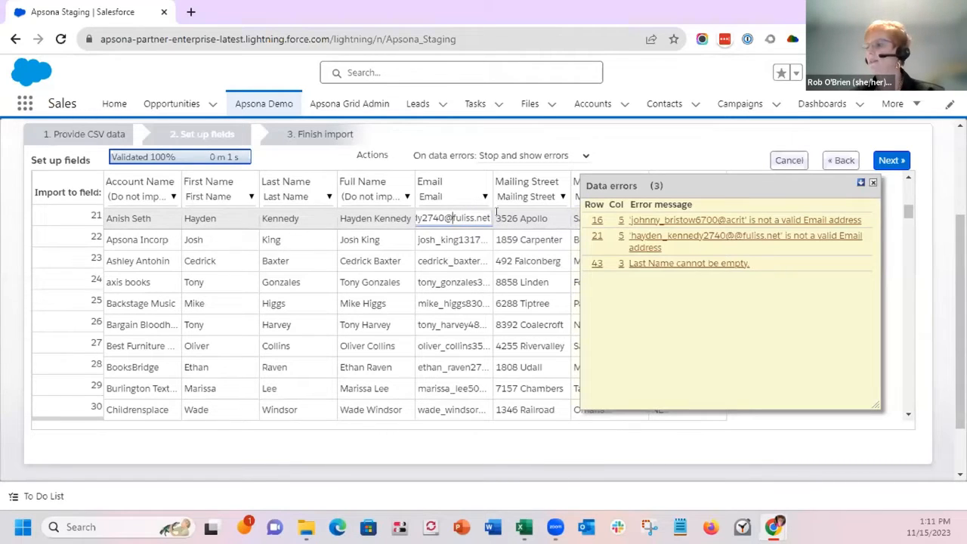
# Fill in the missing last name in flagged row 43 to match its Full Name, and close the data error list
pyautogui.click(654, 264)
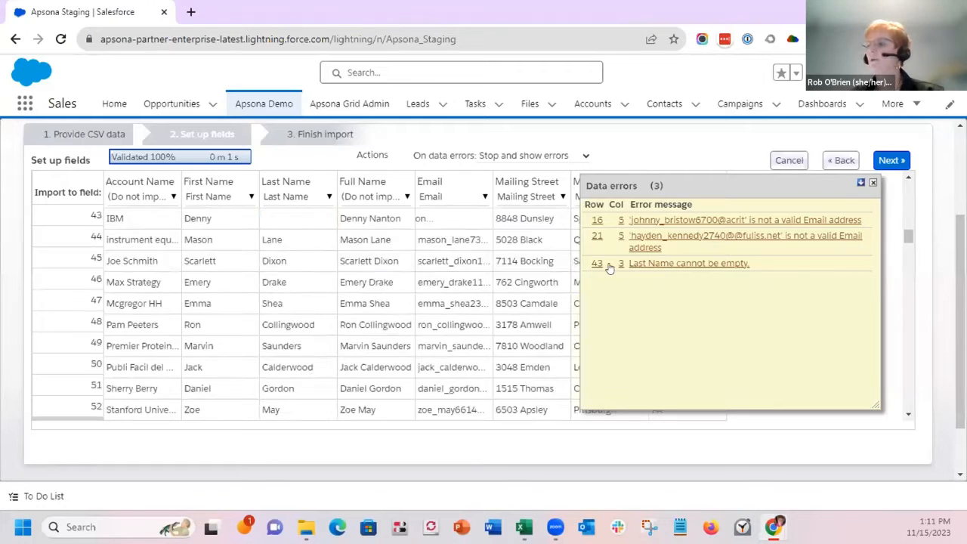
pyautogui.click(288, 217)
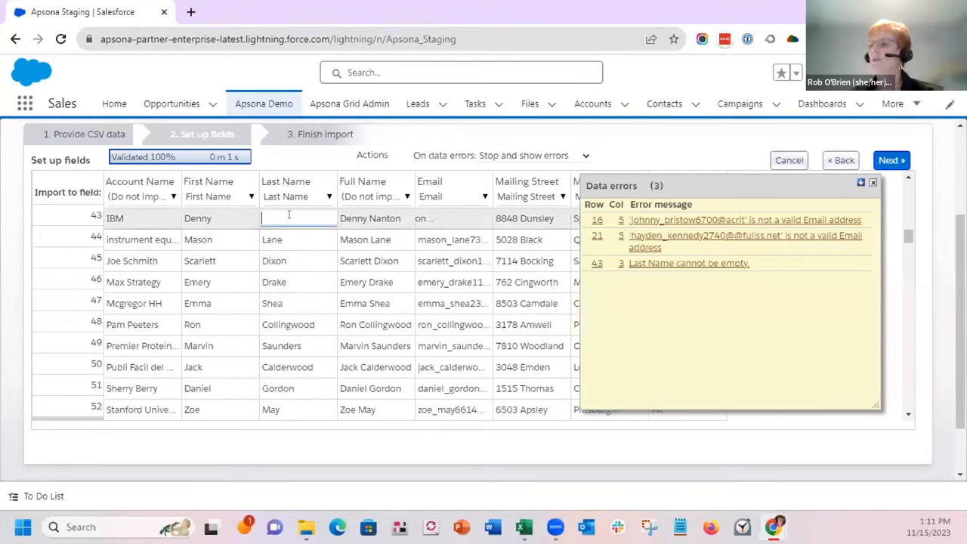
pyautogui.write('Nan')
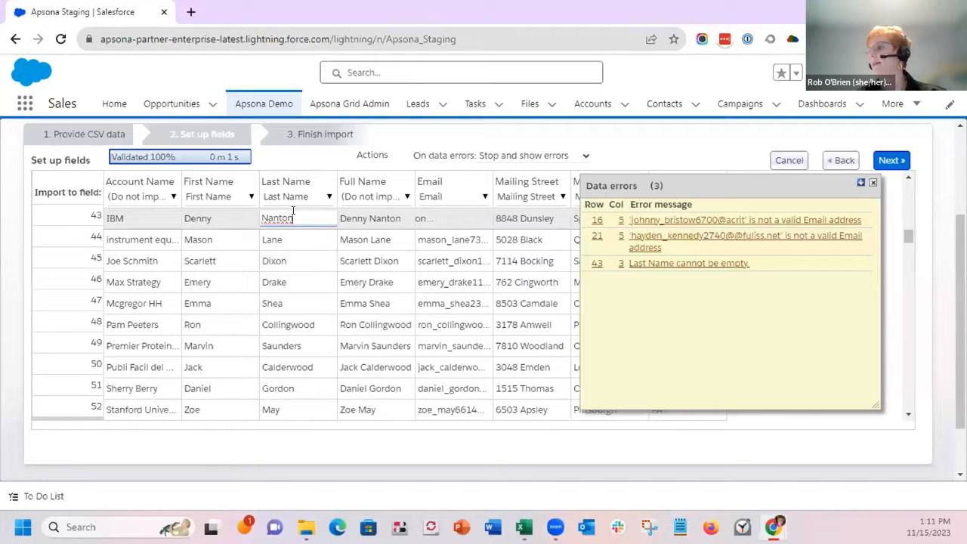
pyautogui.write('ton')
pyautogui.click(872, 183)
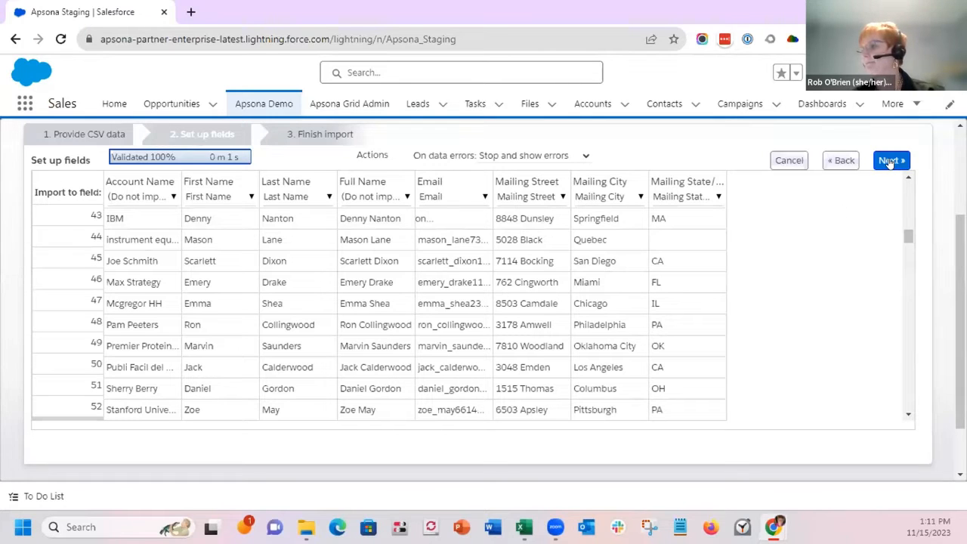
# Run the contact import and download the import results for successful records only
pyautogui.click(889, 161)
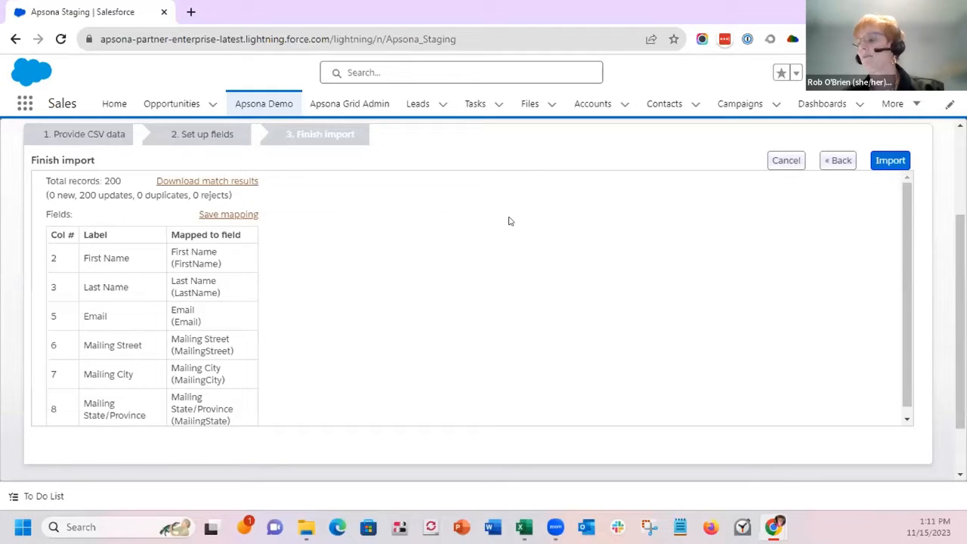
pyautogui.click(889, 161)
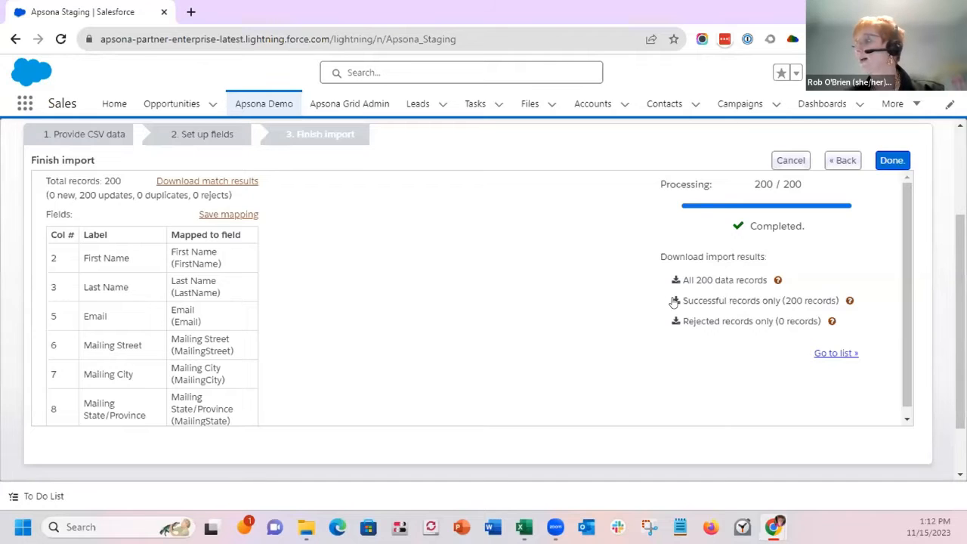
pyautogui.click(674, 301)
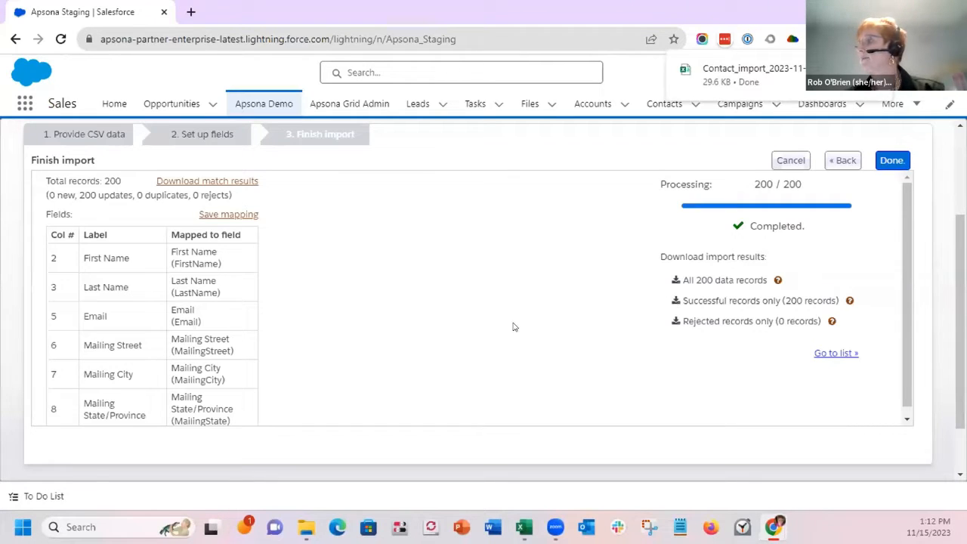
# Select all contacts in the list of imported records and drill up to Account (Account)
pyautogui.click(826, 354)
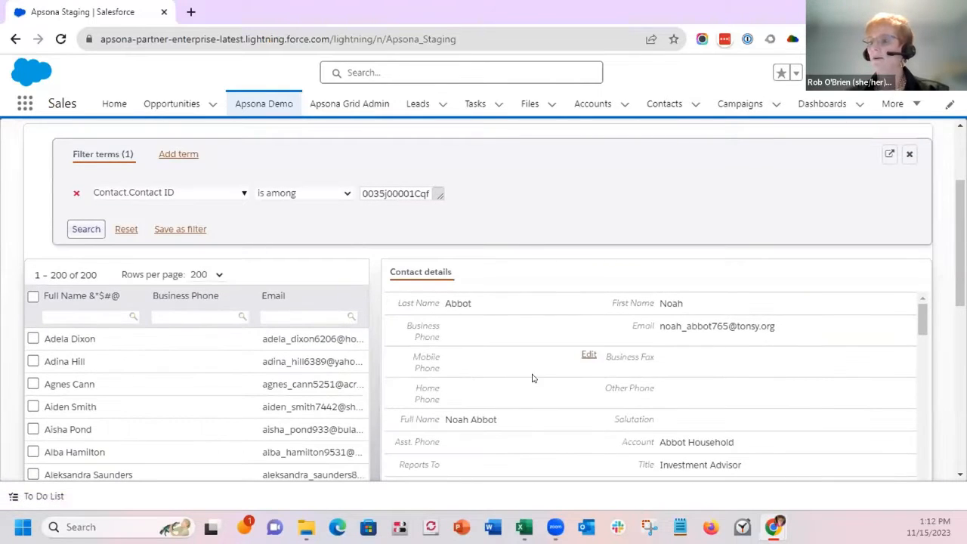
pyautogui.click(33, 297)
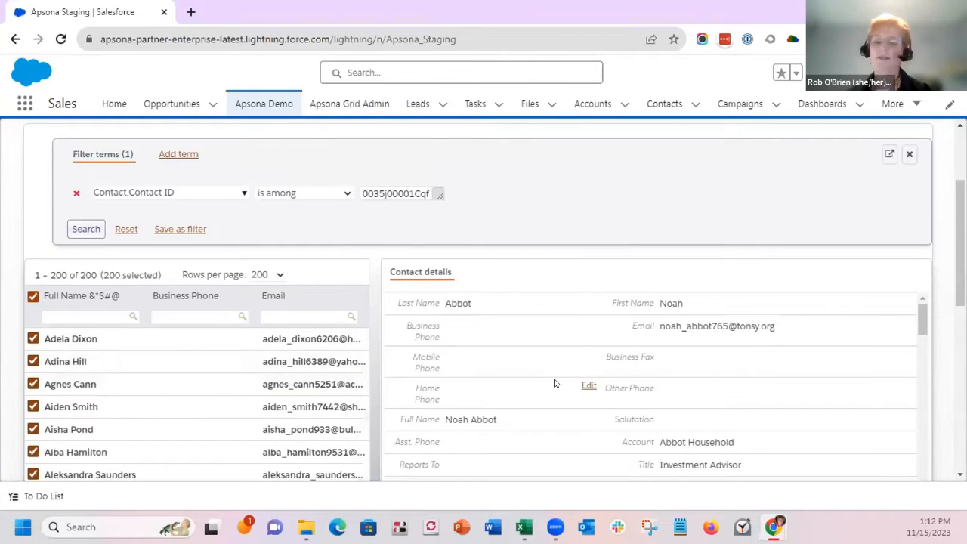
pyautogui.scroll(1, 510, 388)
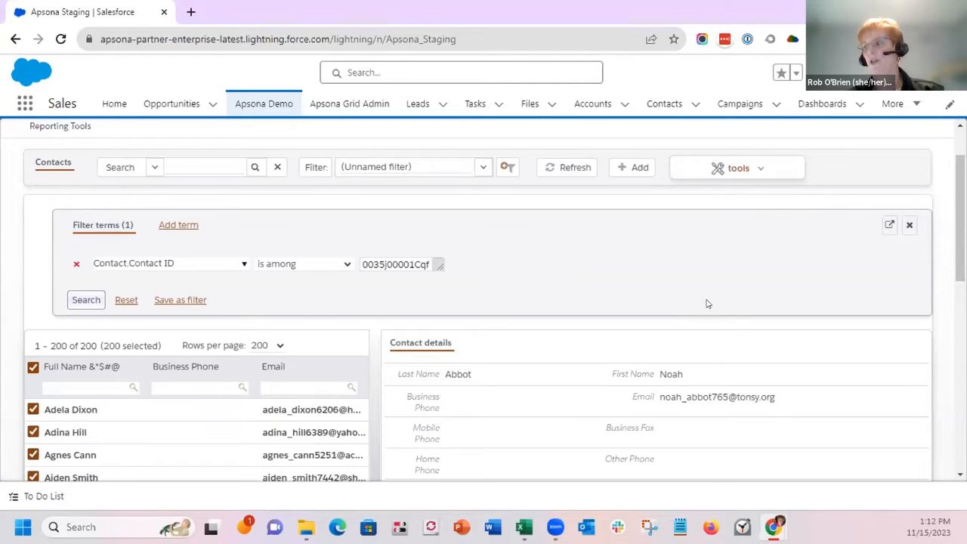
pyautogui.click(715, 166)
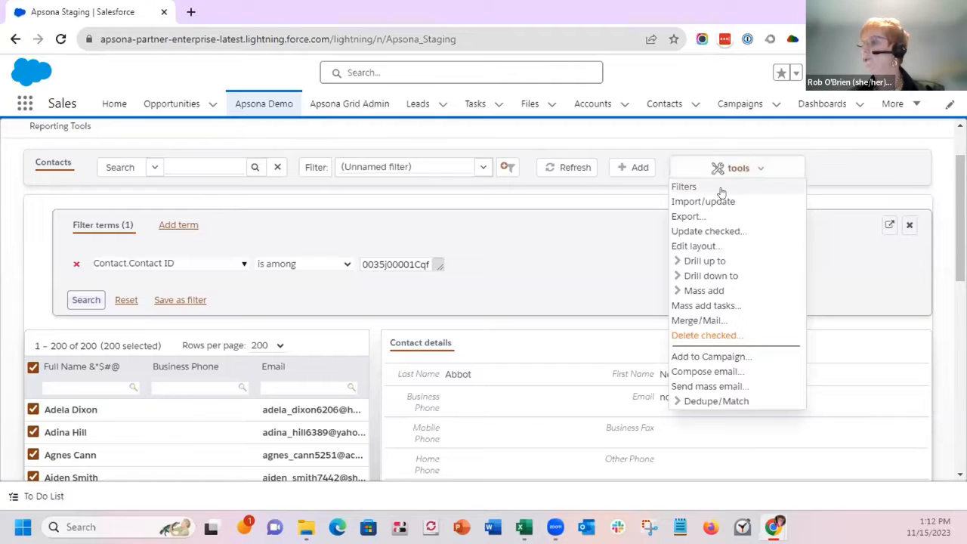
pyautogui.moveTo(729, 277)
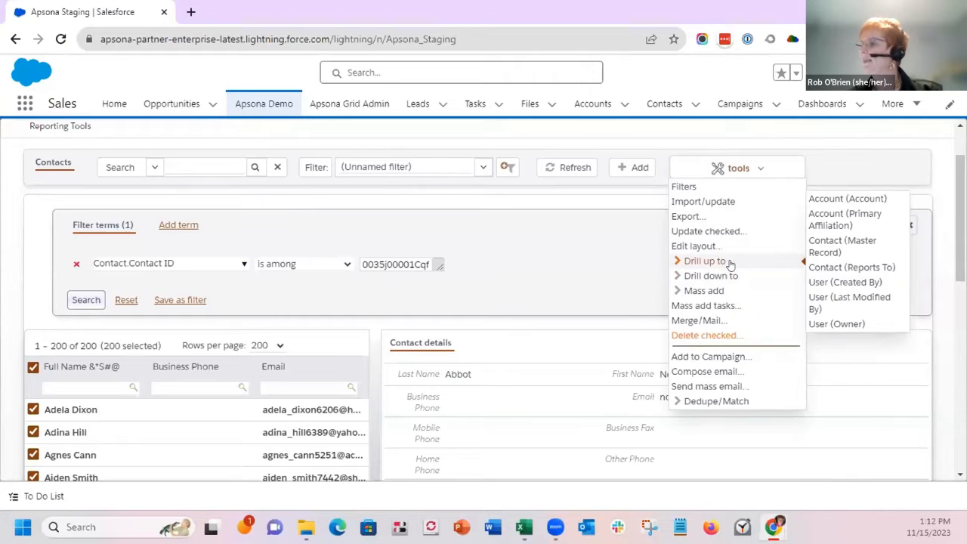
pyautogui.click(848, 200)
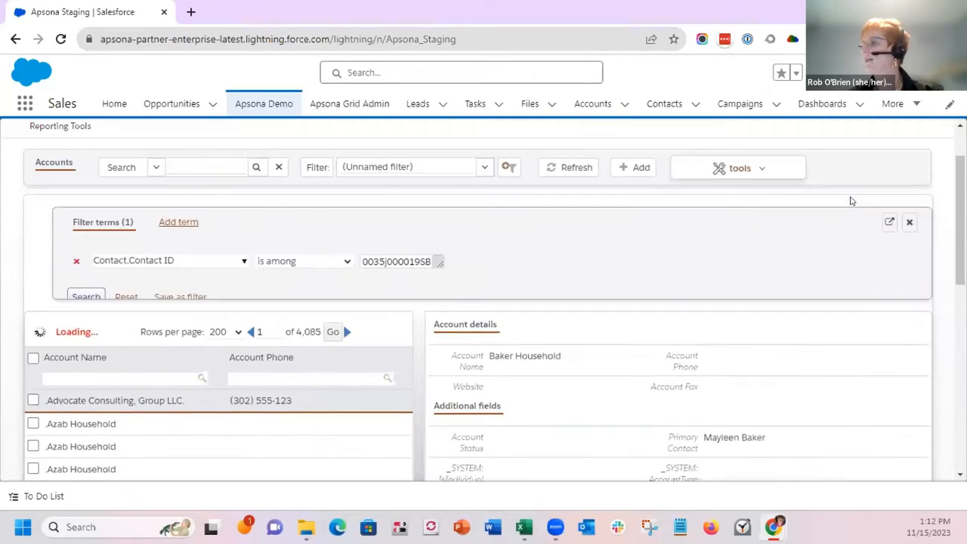
# Select all the accounts related to the imported contacts and drill down to Opportunity via Account
pyautogui.scroll(-1, 581, 266)
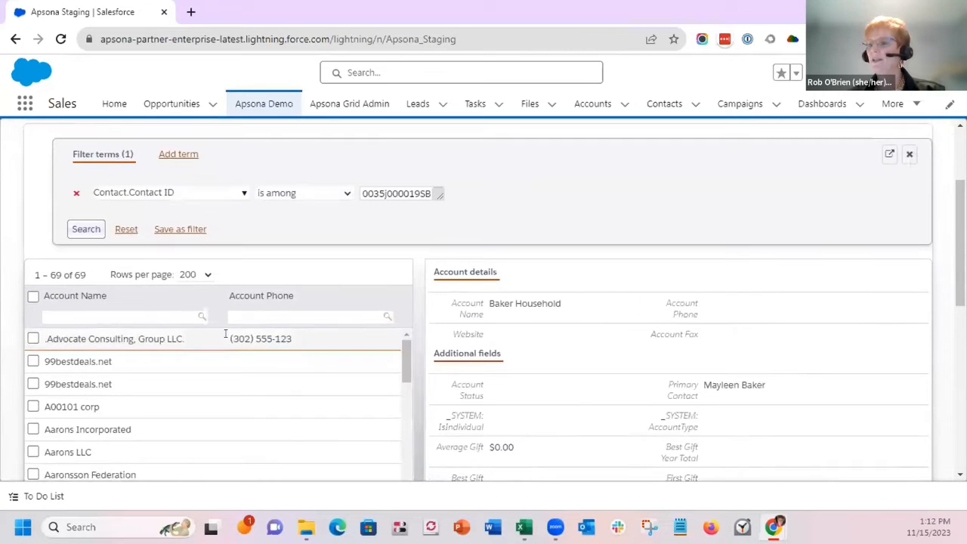
pyautogui.scroll(-1, 143, 339)
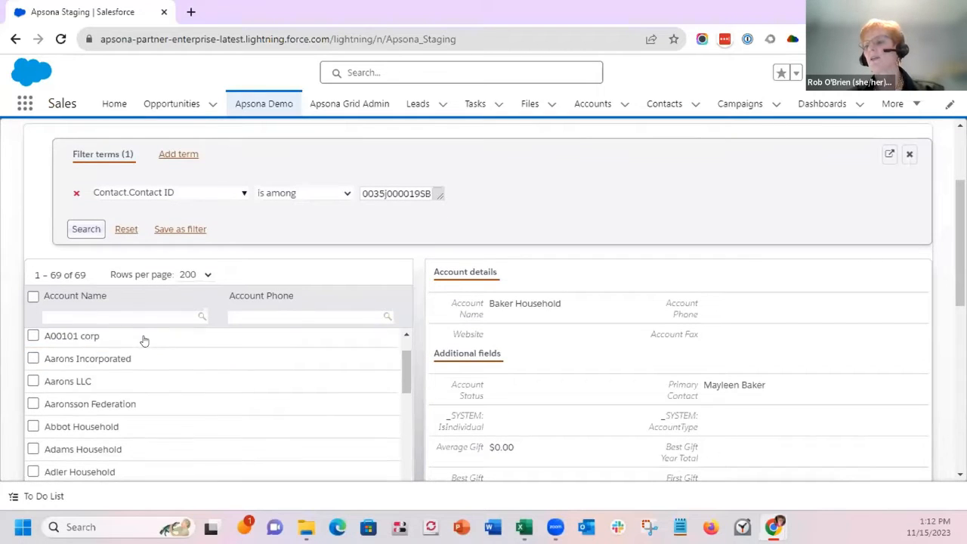
pyautogui.scroll(1, 156, 348)
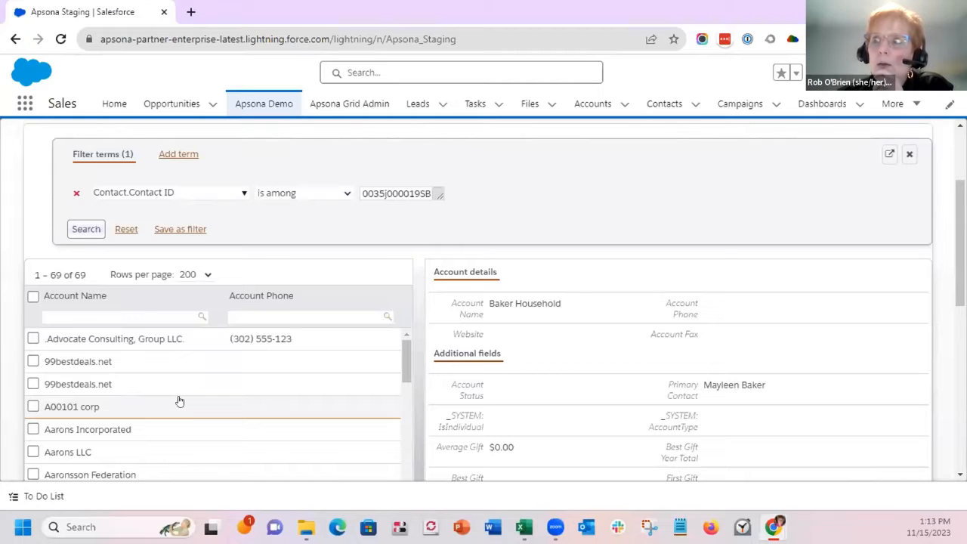
pyautogui.click(33, 298)
pyautogui.scroll(2, 596, 265)
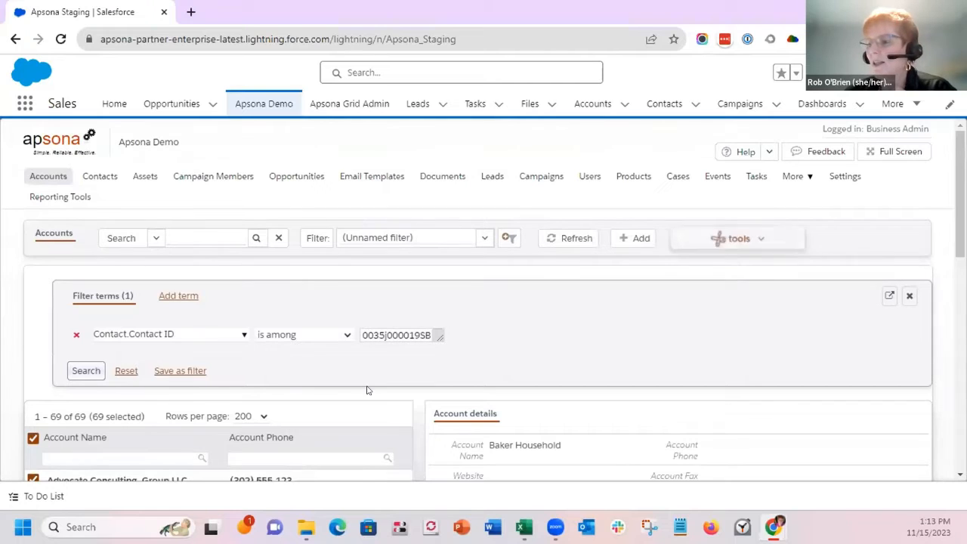
pyautogui.click(739, 240)
pyautogui.moveTo(738, 345)
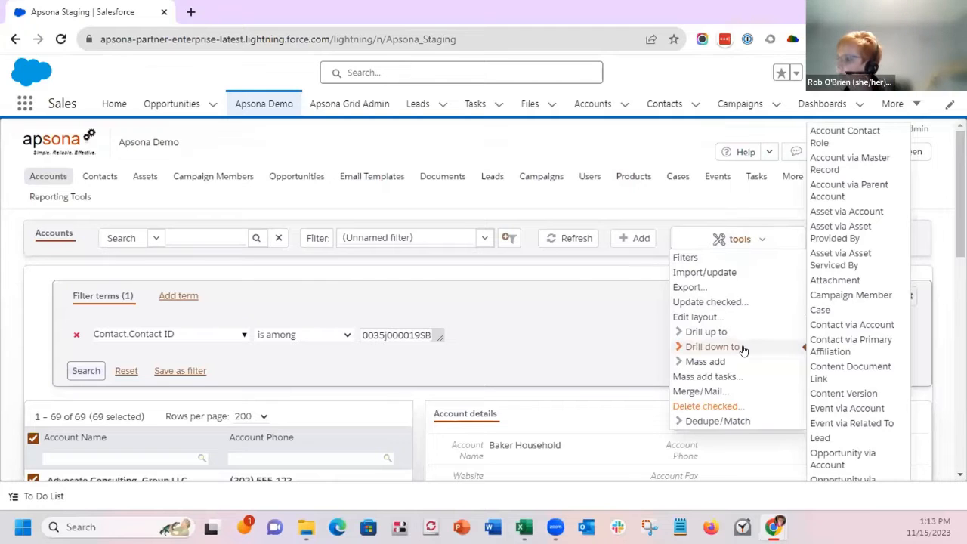
pyautogui.click(833, 460)
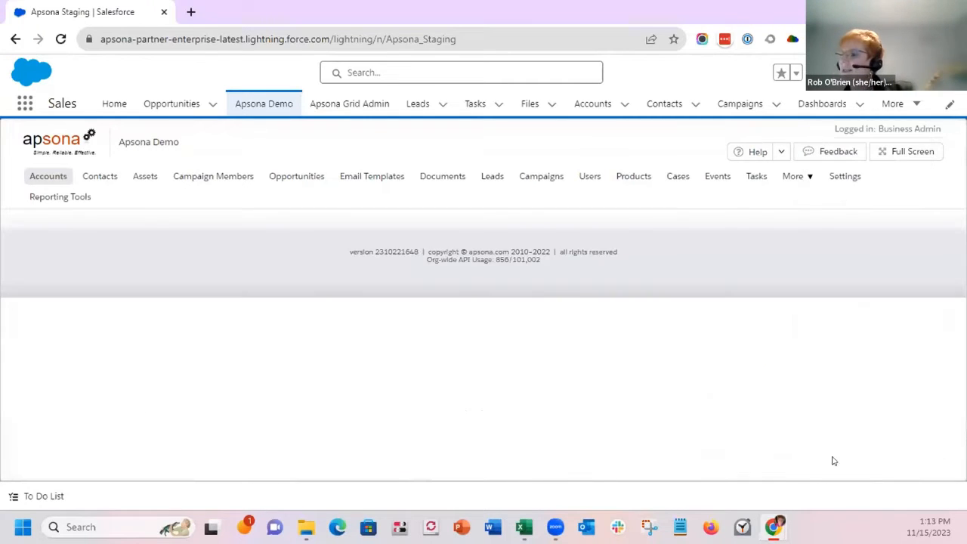
# Examine the names, amounts and close dates of the opportunities related to the selected accounts
pyautogui.scroll(-1, 665, 335)
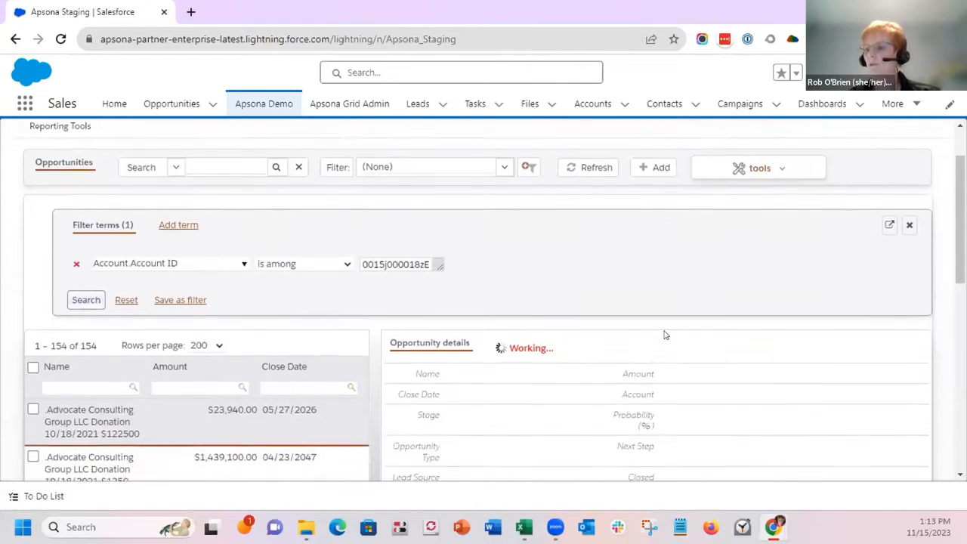
pyautogui.scroll(-2, 682, 323)
pyautogui.scroll(-3, 682, 324)
pyautogui.scroll(-1, 226, 373)
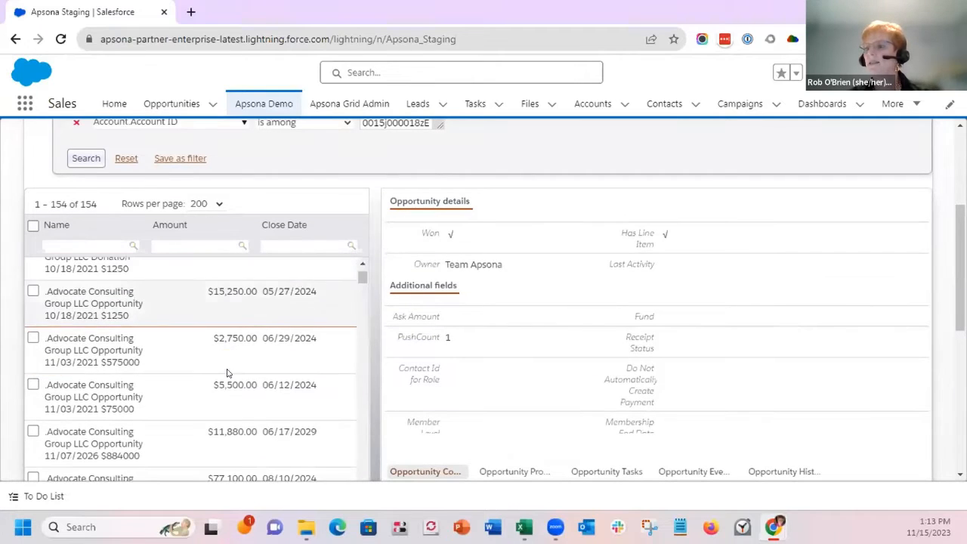
pyautogui.scroll(2, 299, 328)
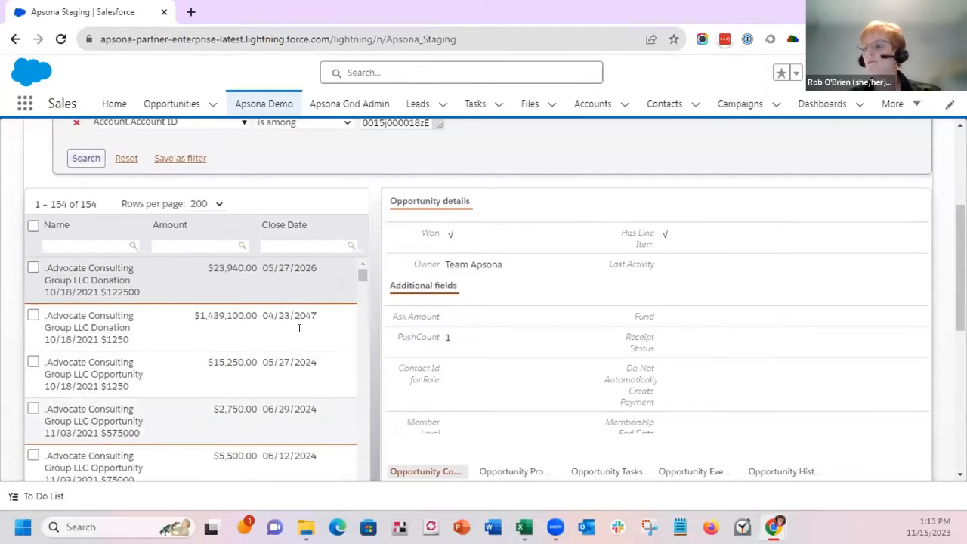
pyautogui.scroll(-8, 299, 335)
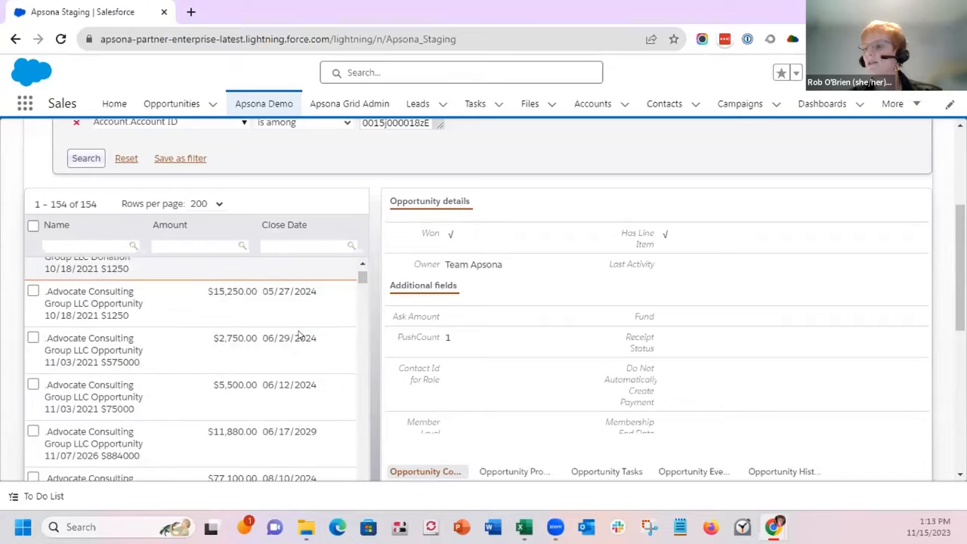
pyautogui.scroll(-5, 299, 335)
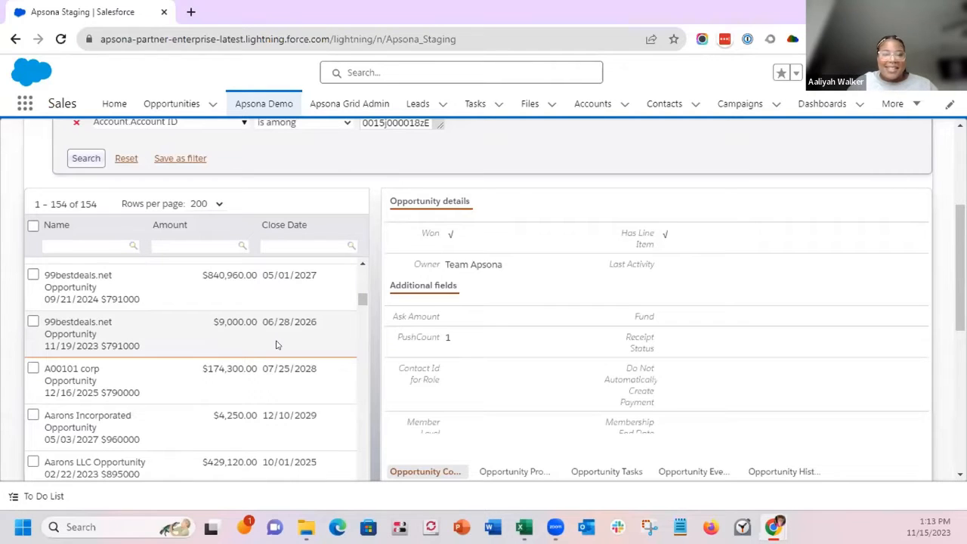
pyautogui.scroll(5, 276, 345)
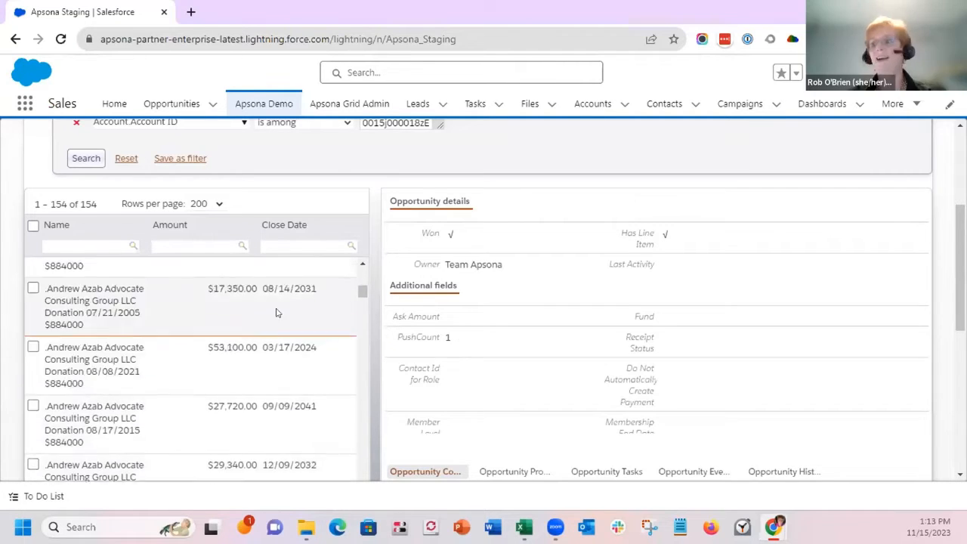
pyautogui.scroll(10, 277, 313)
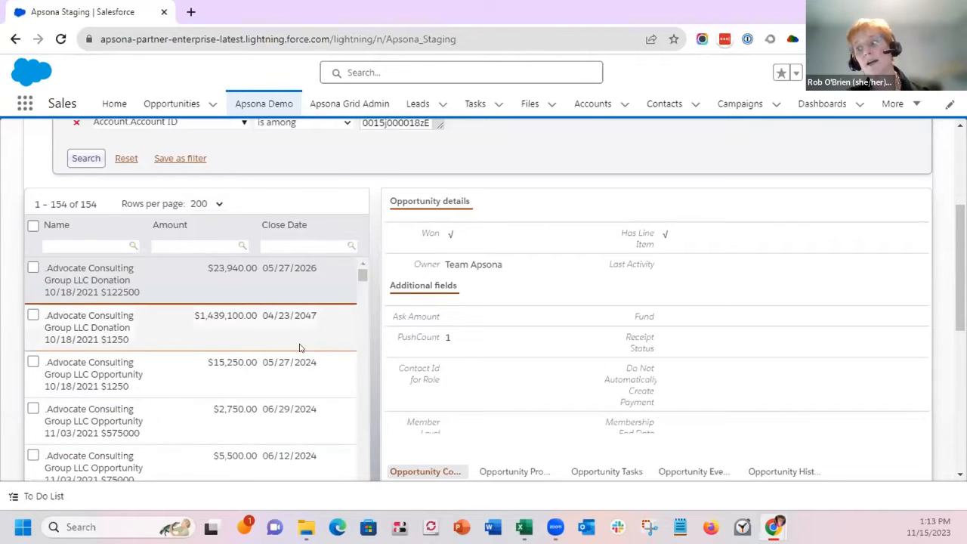
pyautogui.scroll(3, 261, 225)
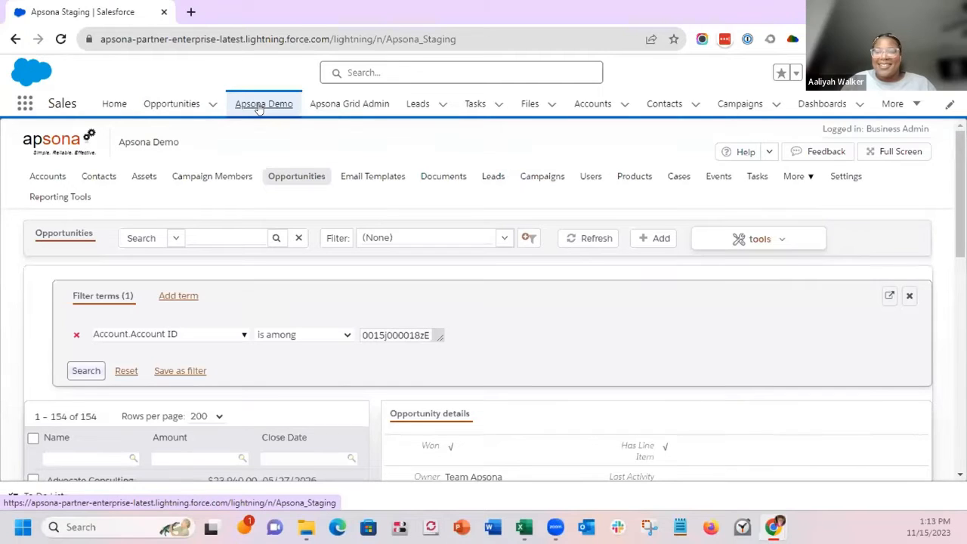
# Reopen the Apsona Demo page and reload it to leave the filtered opportunities list
pyautogui.click(259, 108)
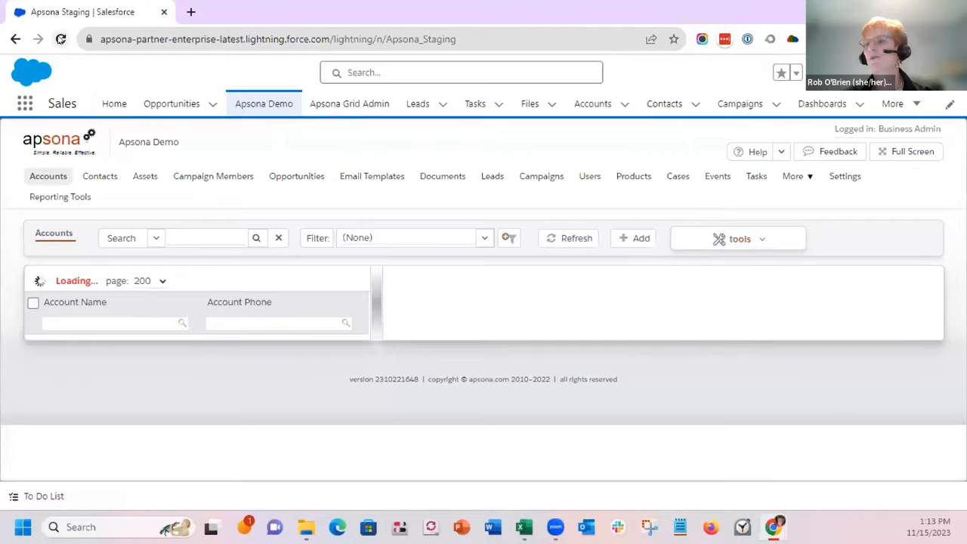
pyautogui.click(60, 39)
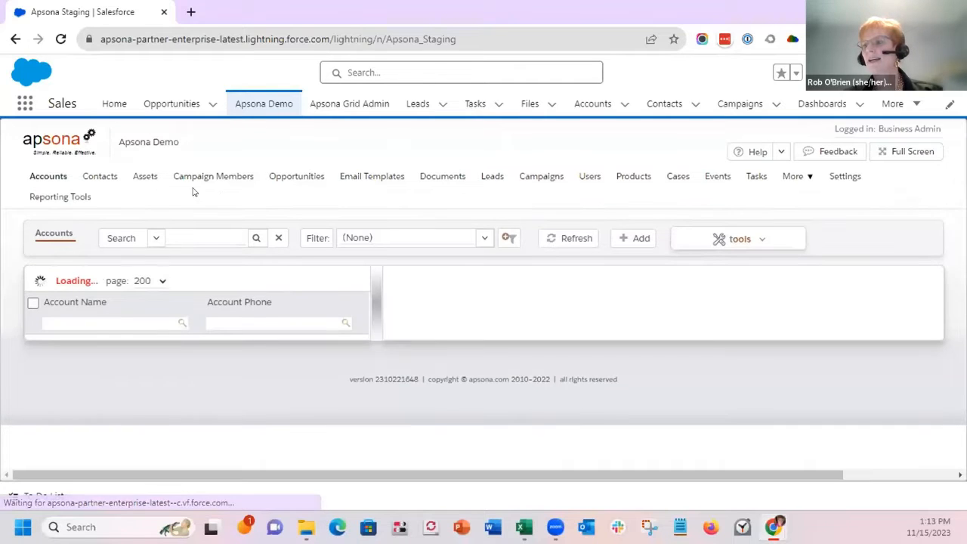
# Open the list of all contacts and examine the details and related records of the contact in To Be Converted Household
pyautogui.click(102, 192)
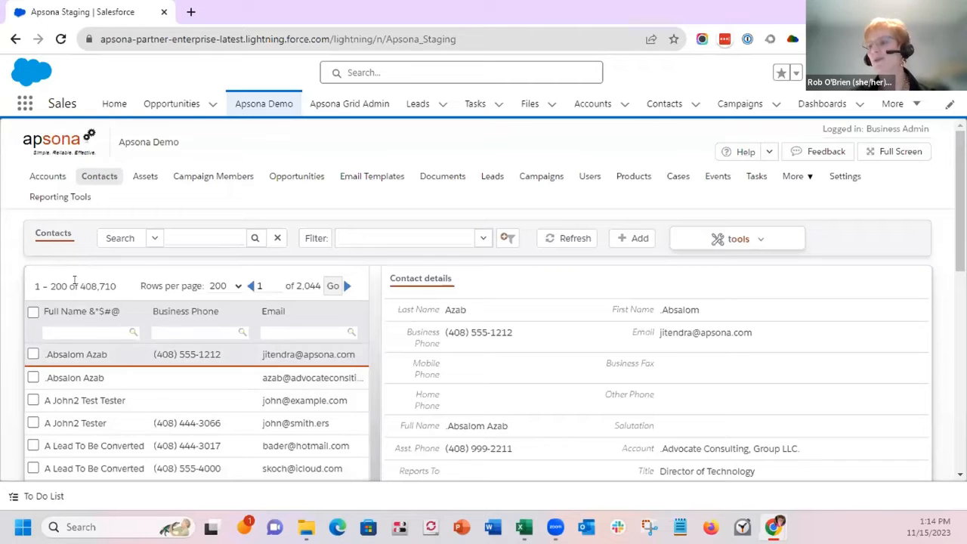
pyautogui.moveTo(77, 283); pyautogui.dragTo(114, 284)
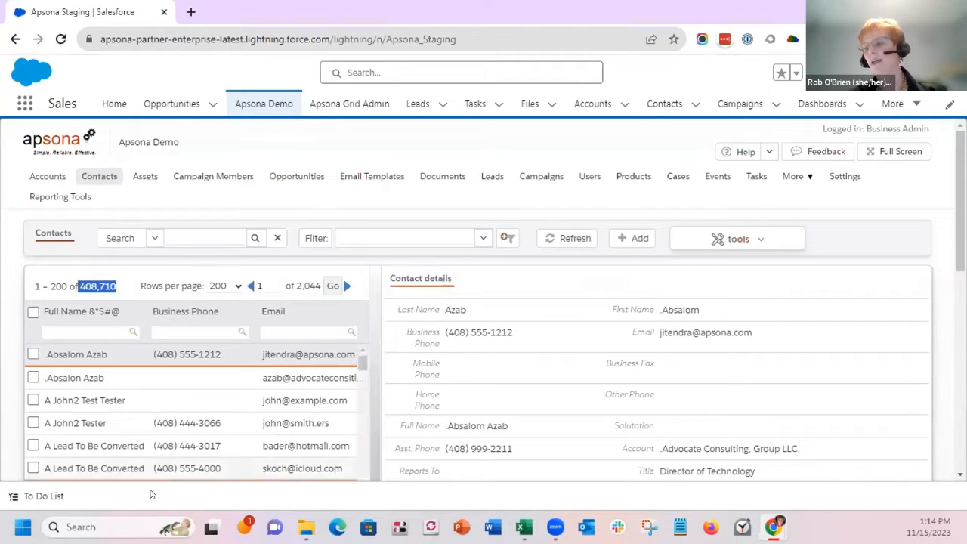
pyautogui.click(125, 448)
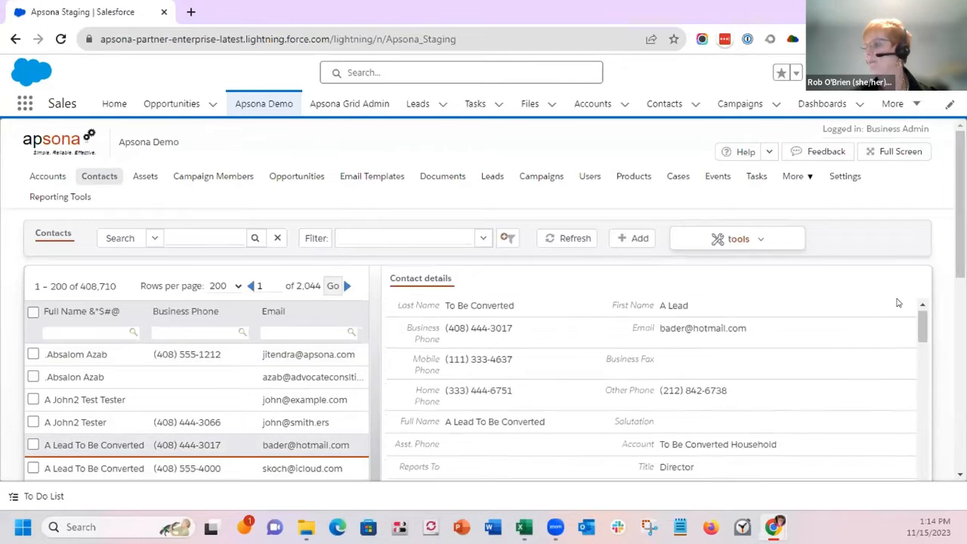
pyautogui.scroll(-2, 892, 302)
pyautogui.scroll(-3, 892, 302)
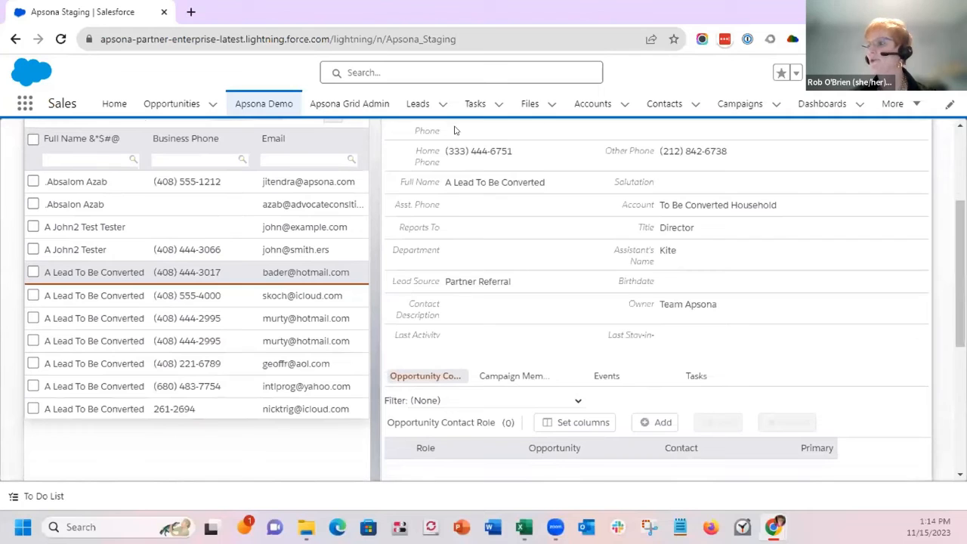
pyautogui.scroll(2, 483, 242)
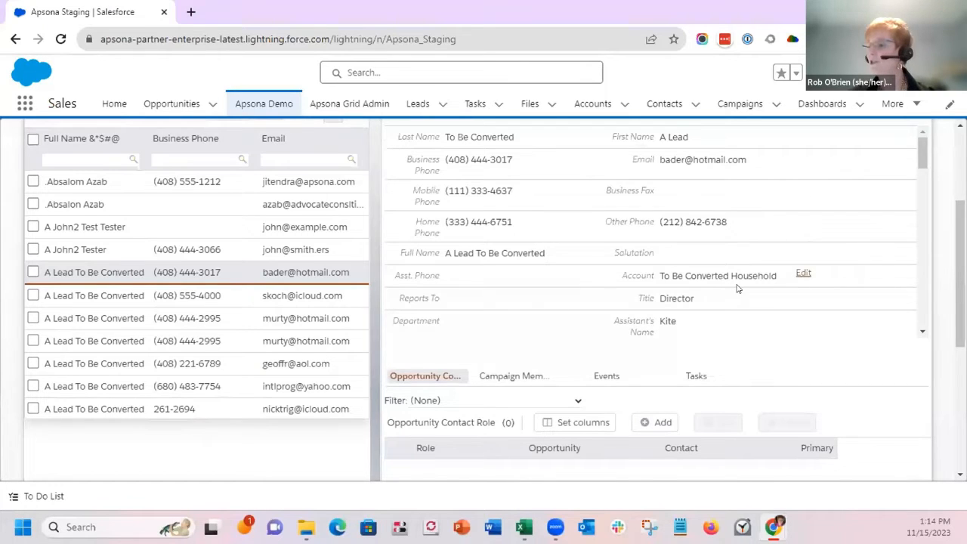
pyautogui.moveTo(960, 304); pyautogui.dragTo(961, 365)
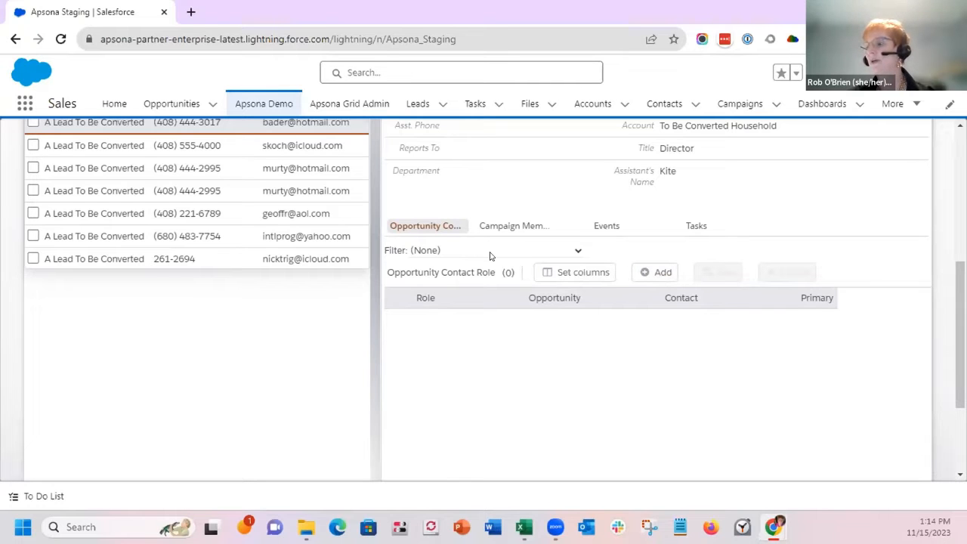
pyautogui.scroll(5, 960, 332)
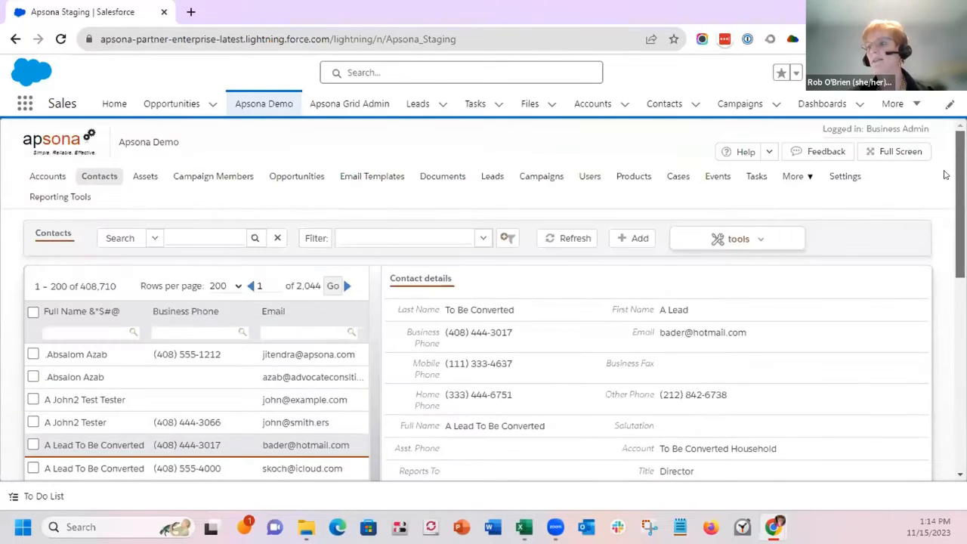
# Switch the contacts to the tabular view and apply the saved filter AFS Demo FN Starts with C
pyautogui.moveTo(100, 181)
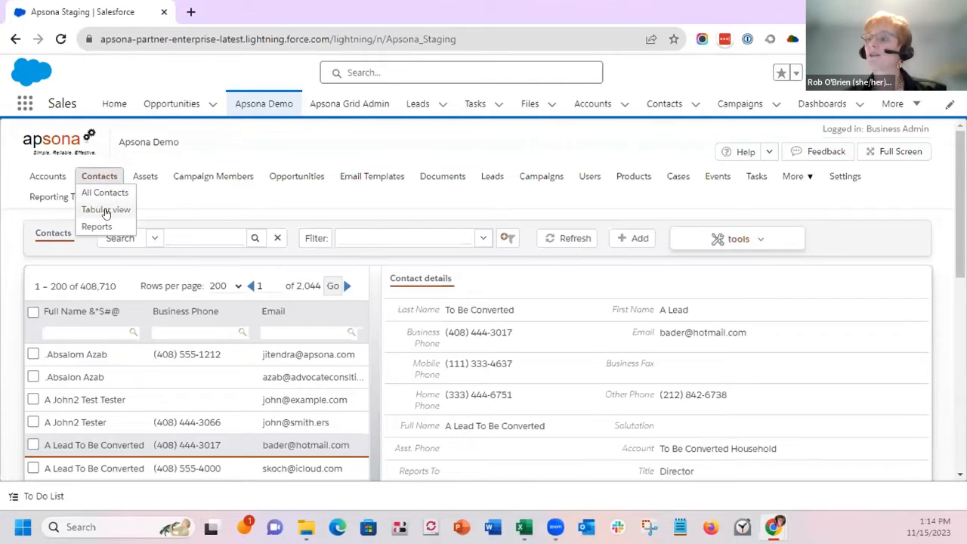
pyautogui.click(106, 211)
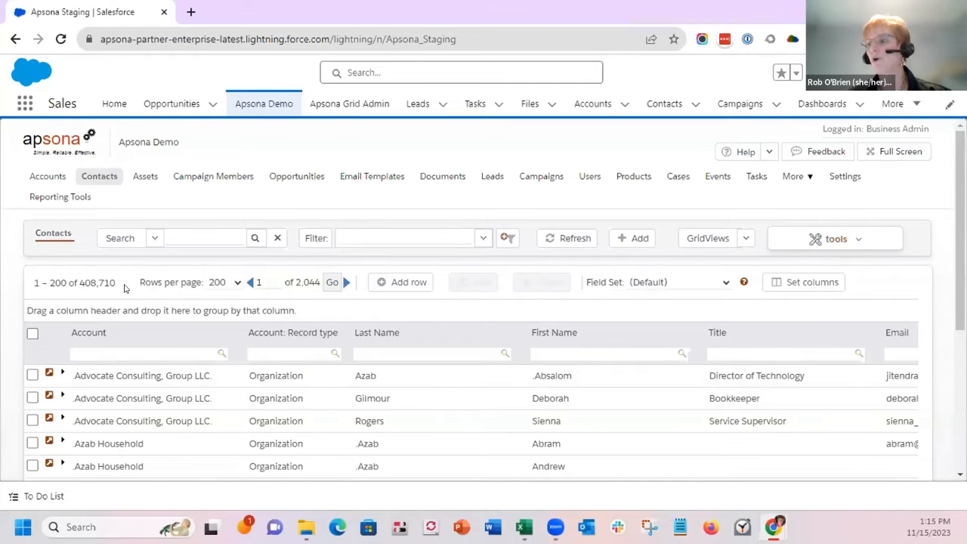
pyautogui.click(378, 242)
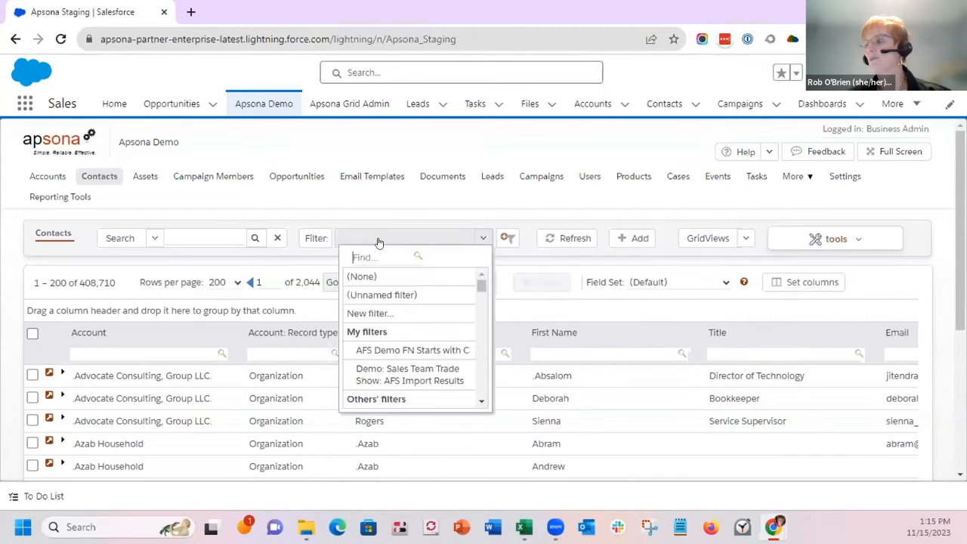
pyautogui.click(401, 352)
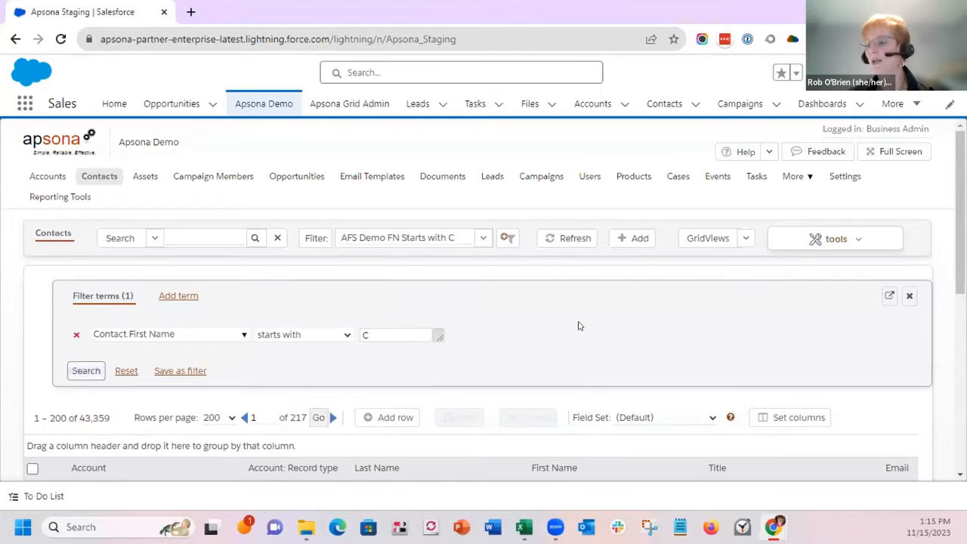
pyautogui.scroll(-1, 579, 327)
pyautogui.scroll(-1, 573, 333)
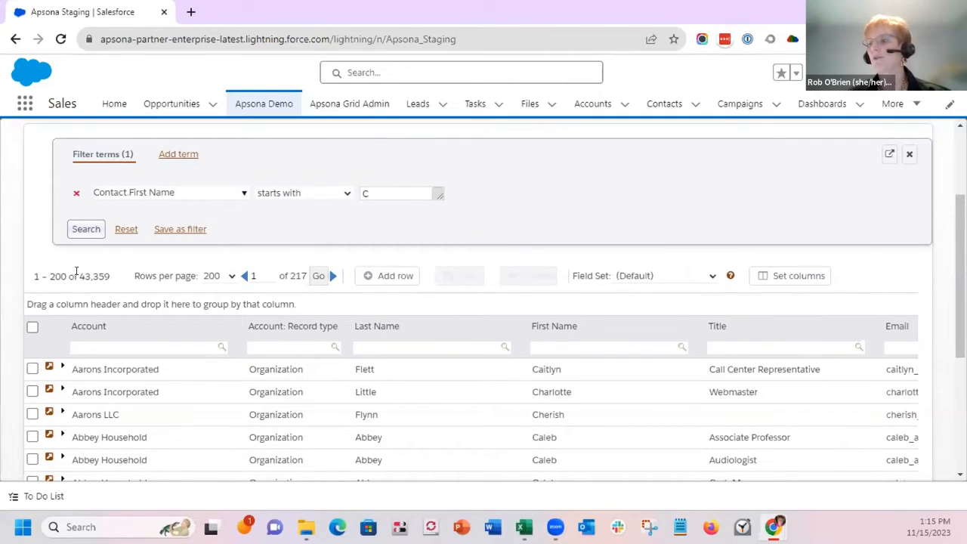
pyautogui.moveTo(76, 272); pyautogui.dragTo(111, 273)
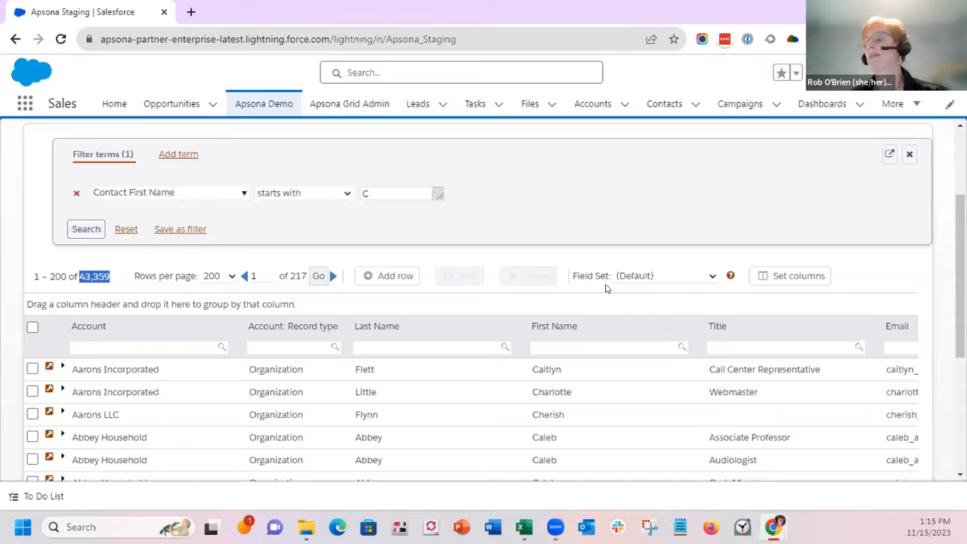
# Apply the Mailing Filter (Contact or Account) field set to the contacts grid and review its available and selected columns
pyautogui.click(639, 277)
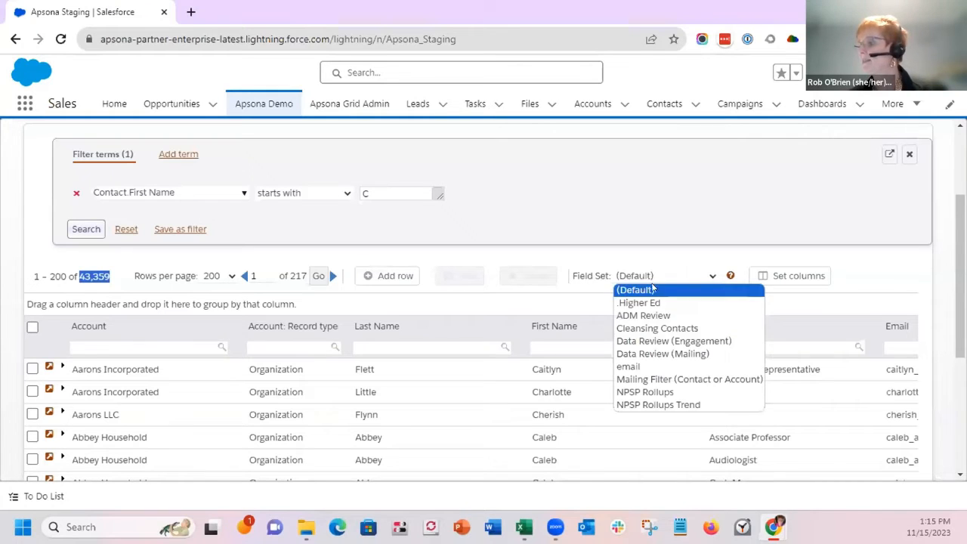
pyautogui.click(664, 381)
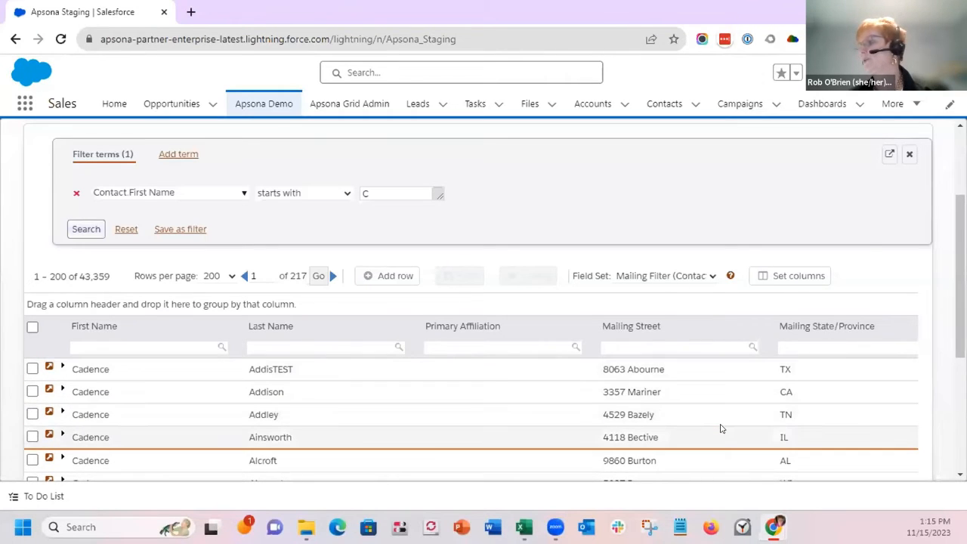
pyautogui.click(776, 278)
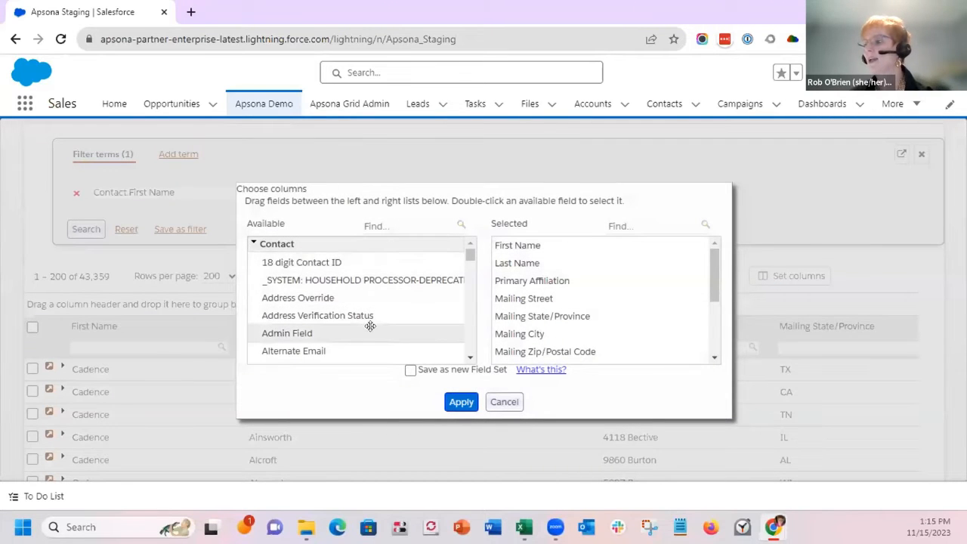
pyautogui.scroll(-6, 370, 326)
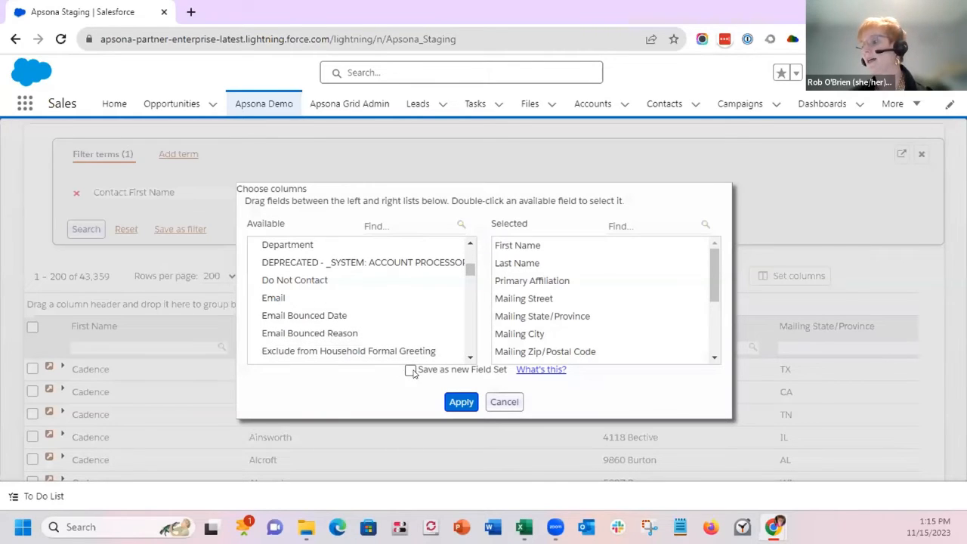
pyautogui.click(504, 403)
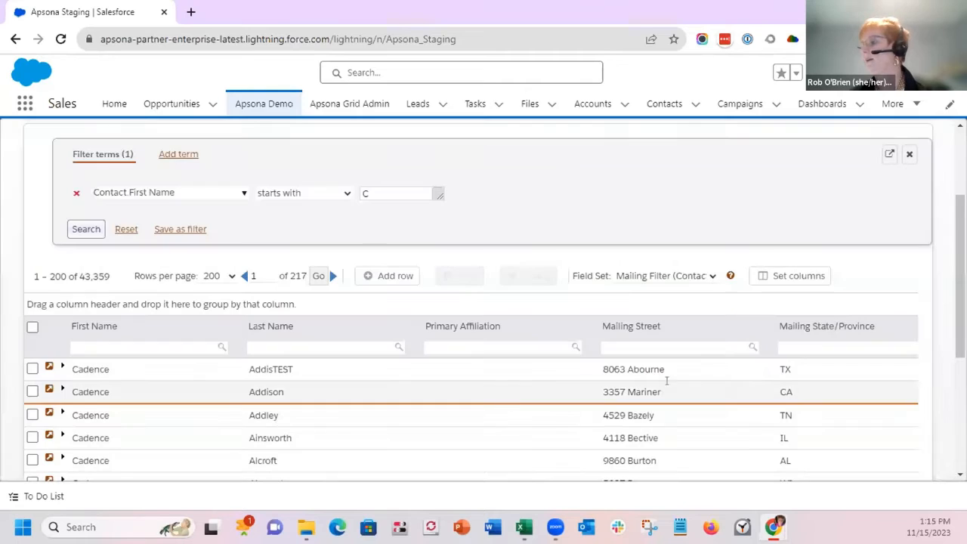
# Filter the contacts grid to records whose Mailing State/Province contains California
pyautogui.click(798, 346)
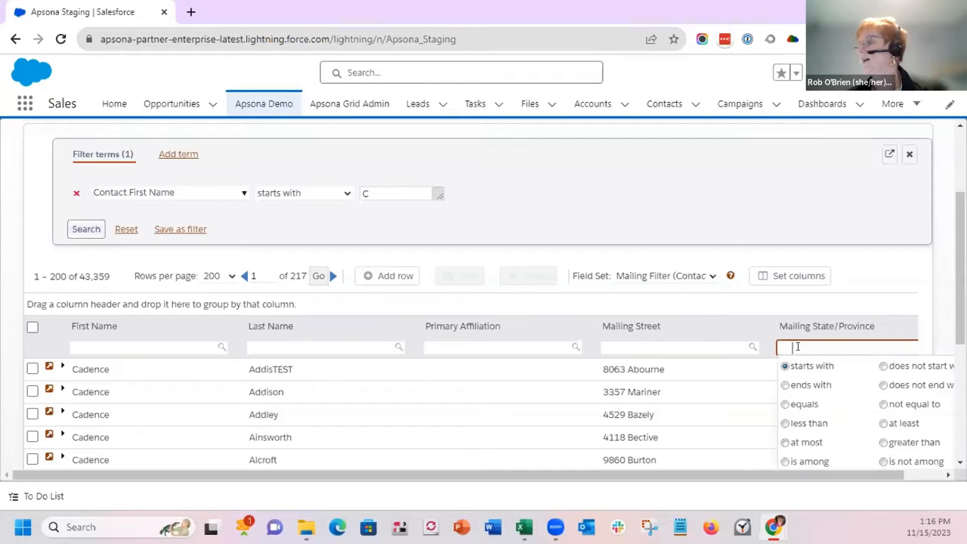
pyautogui.scroll(-2, 960, 302)
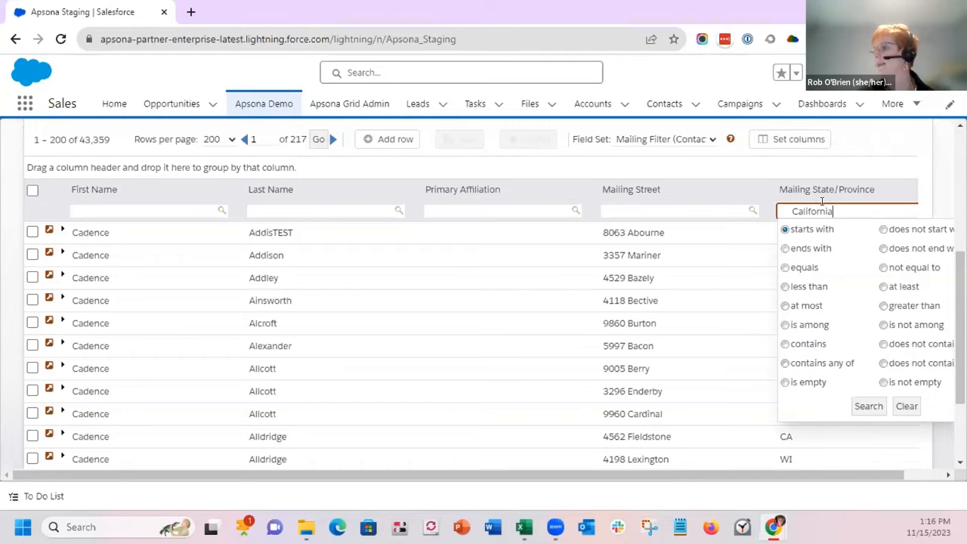
pyautogui.click(802, 345)
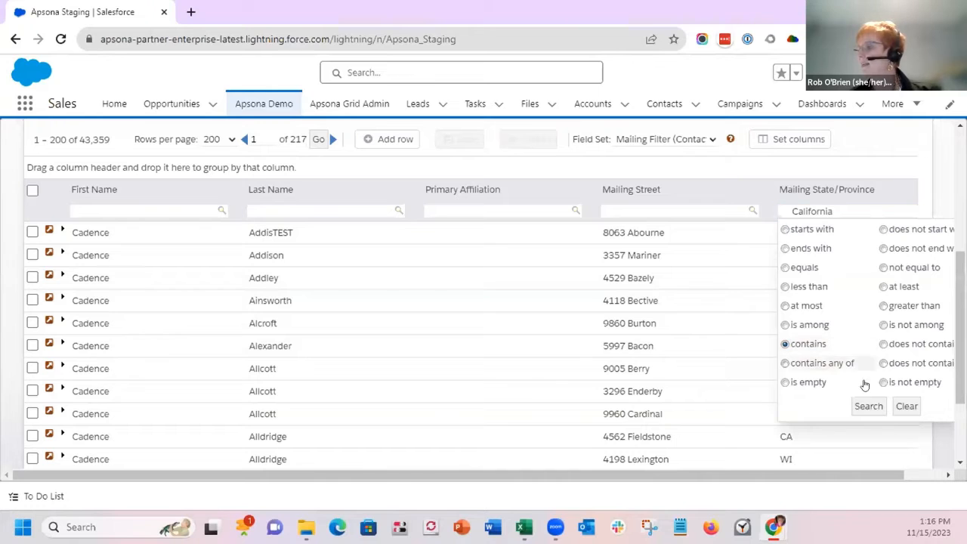
pyautogui.click(867, 406)
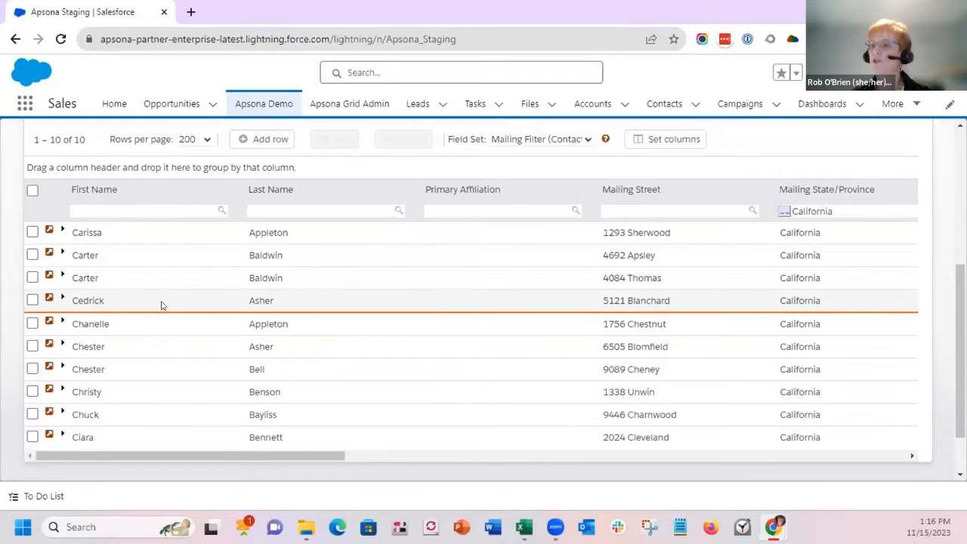
# Select all the filtered California contacts and start a mass update of the checked records
pyautogui.click(32, 191)
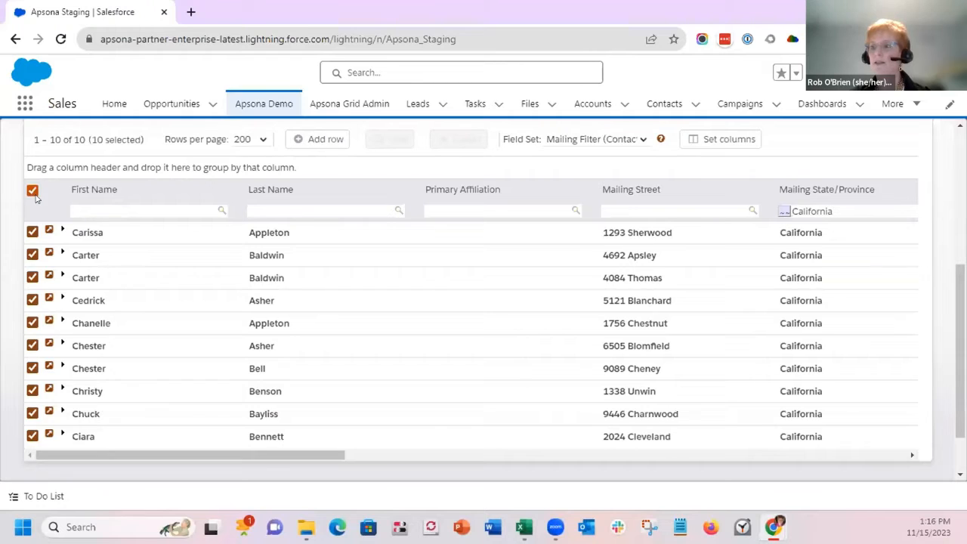
pyautogui.scroll(4, 499, 317)
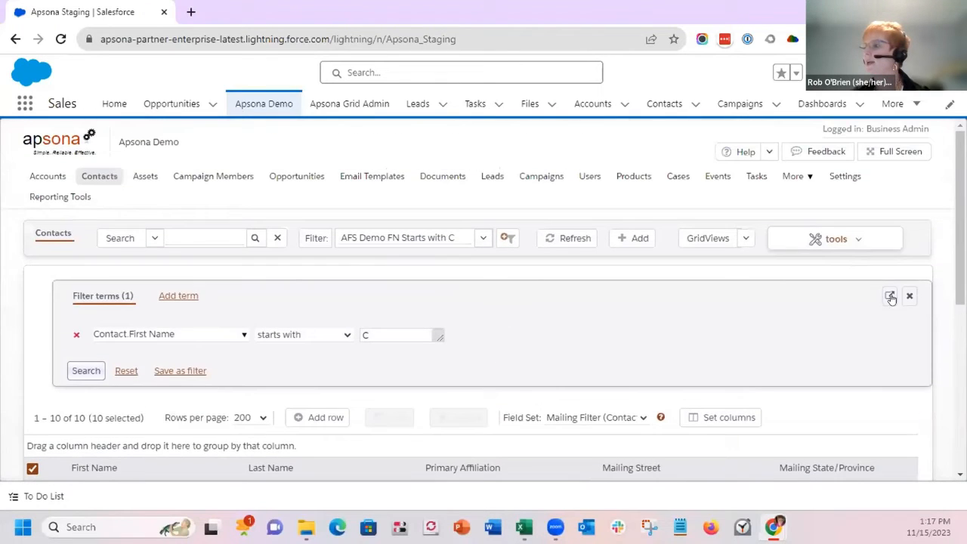
pyautogui.click(823, 241)
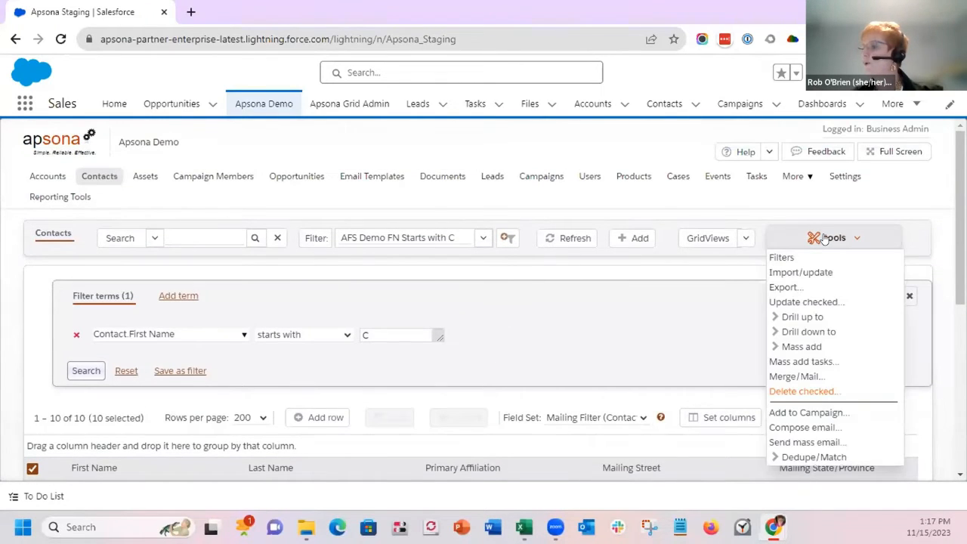
pyautogui.click(808, 303)
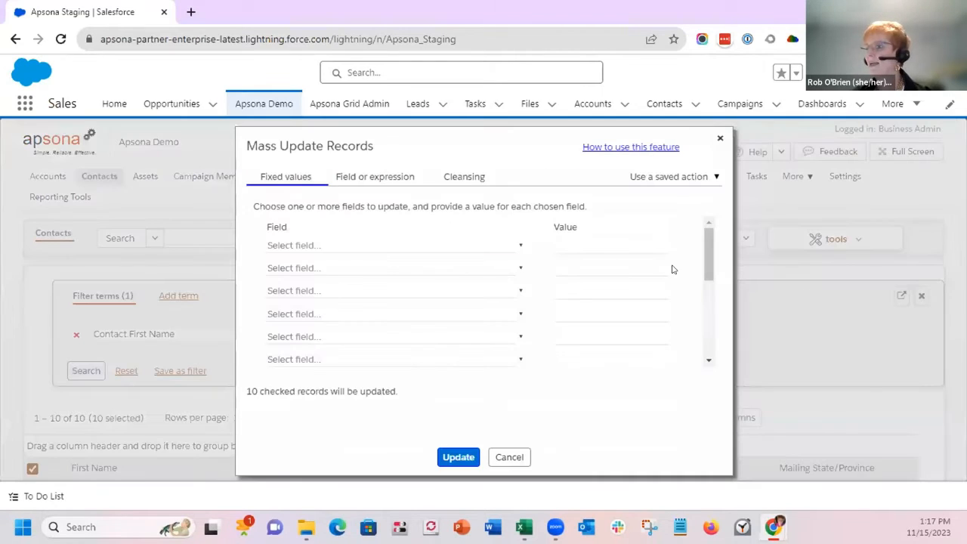
# Mass update the Mailing State/Province field of the checked contacts to the fixed value CA and close the update window
pyautogui.click(312, 245)
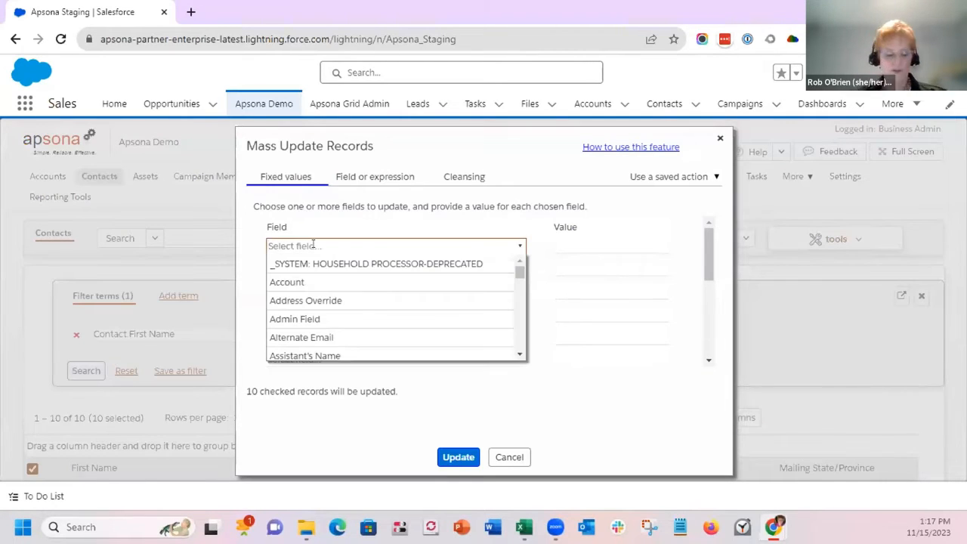
pyautogui.write('state')
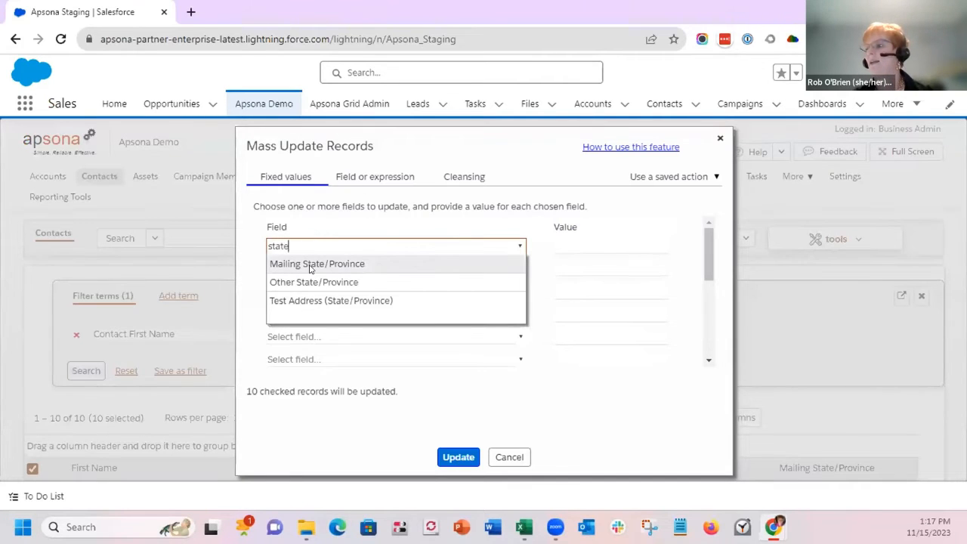
pyautogui.click(310, 265)
pyautogui.click(594, 253)
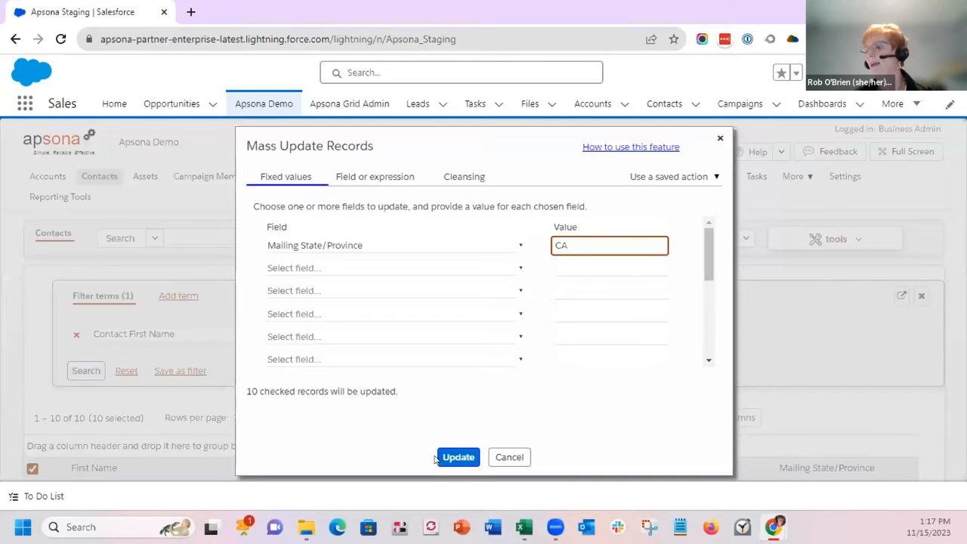
pyautogui.click(459, 457)
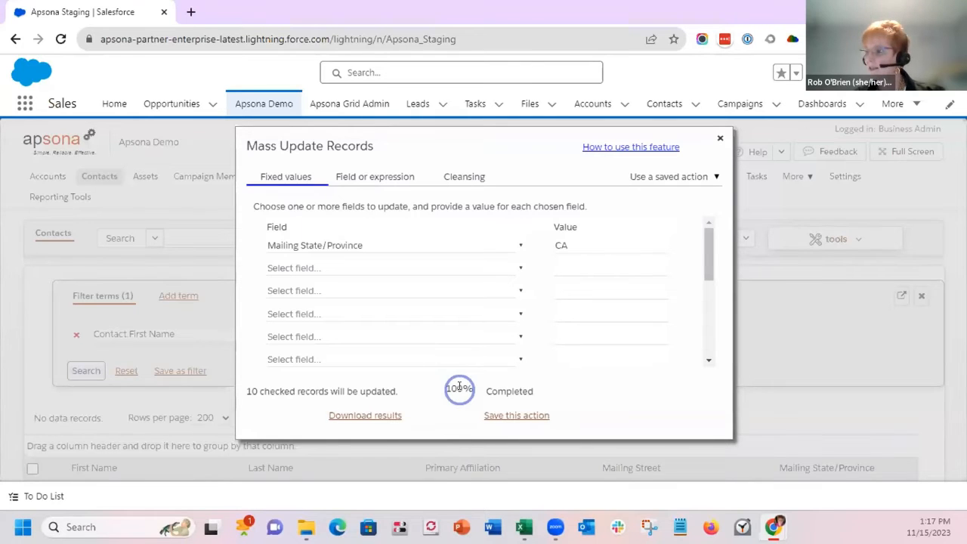
pyautogui.click(355, 418)
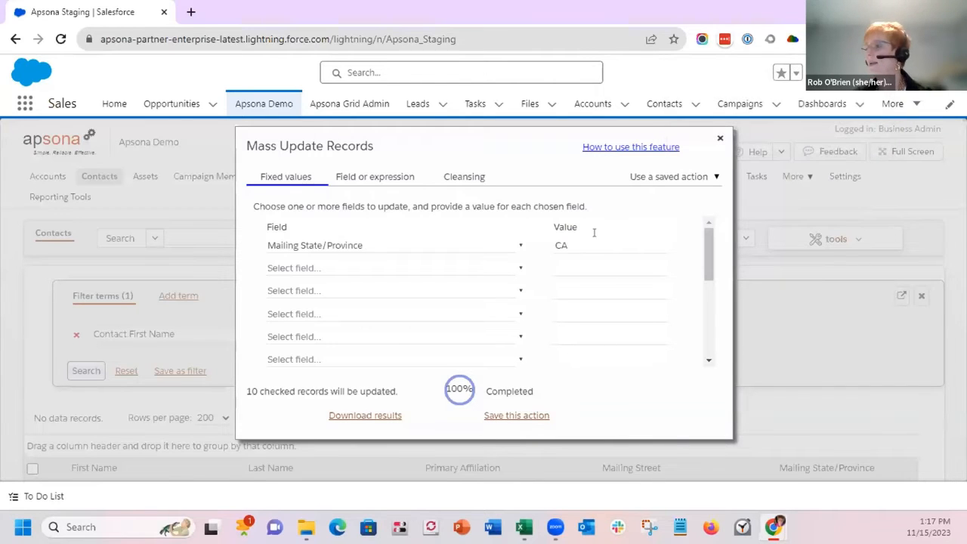
pyautogui.click(716, 136)
# Clear the California filter from the Mailing State/Province column
pyautogui.scroll(-1, 714, 393)
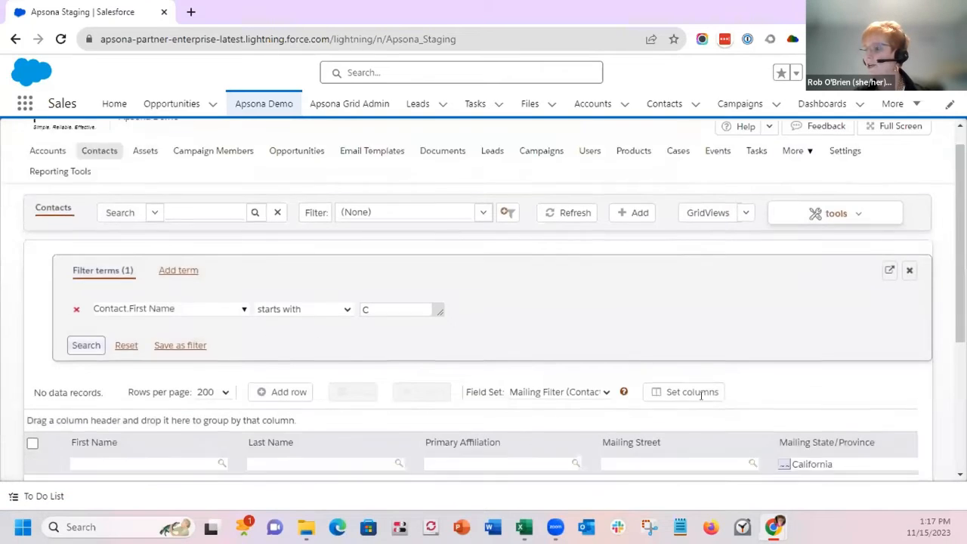
pyautogui.scroll(-2, 701, 395)
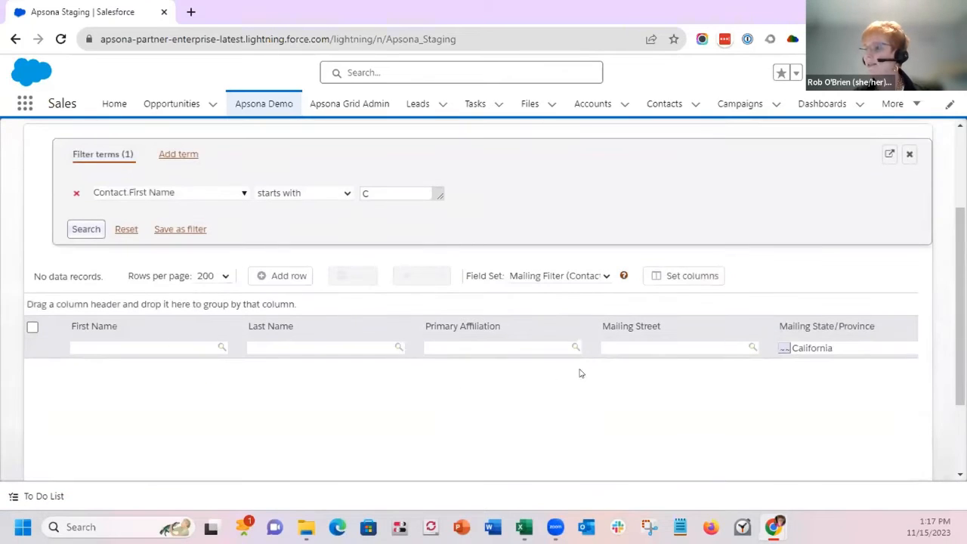
pyautogui.click(839, 348)
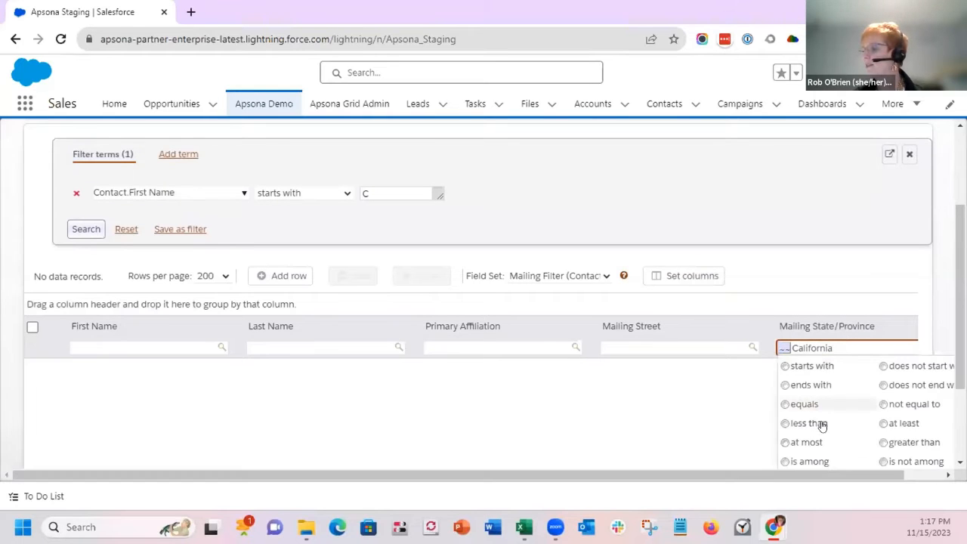
pyautogui.scroll(-2, 843, 427)
pyautogui.click(906, 415)
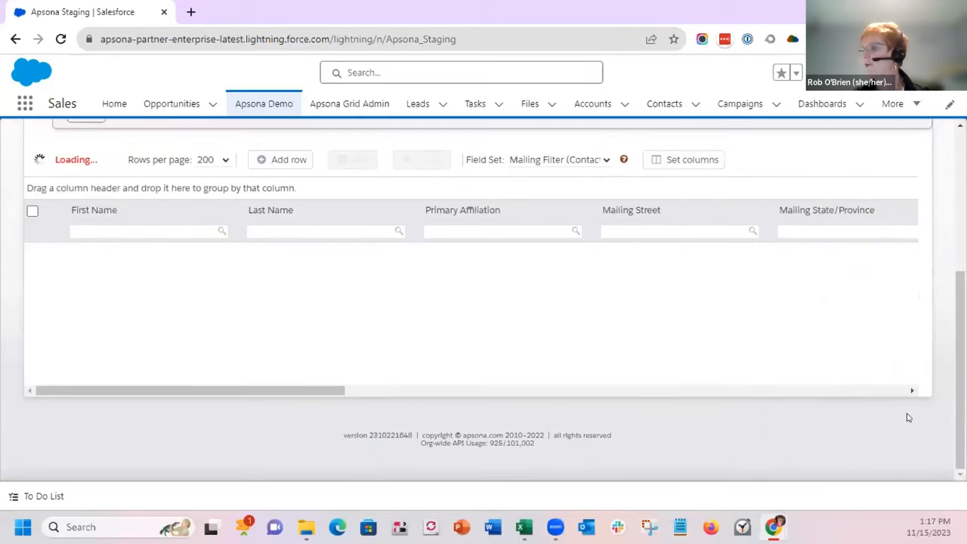
# Check for remaining contacts whose Mailing State/Province contains California by filtering the grid, and clear the filter
pyautogui.click(793, 230)
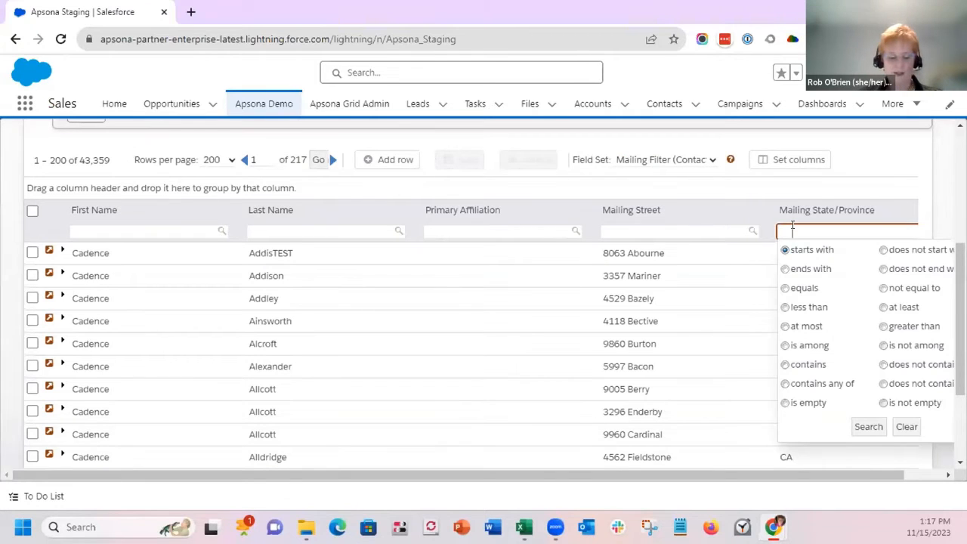
pyautogui.write('Calif')
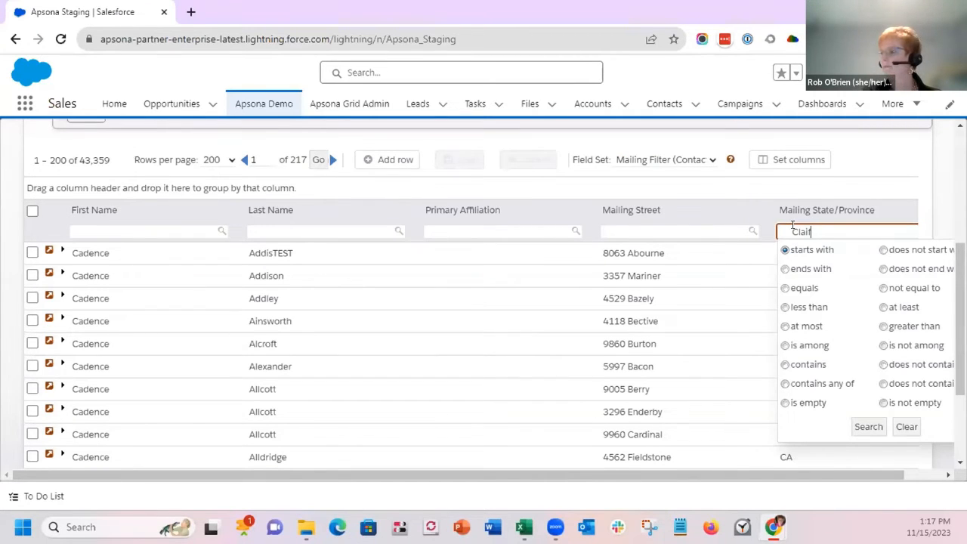
pyautogui.press('BackSpace')
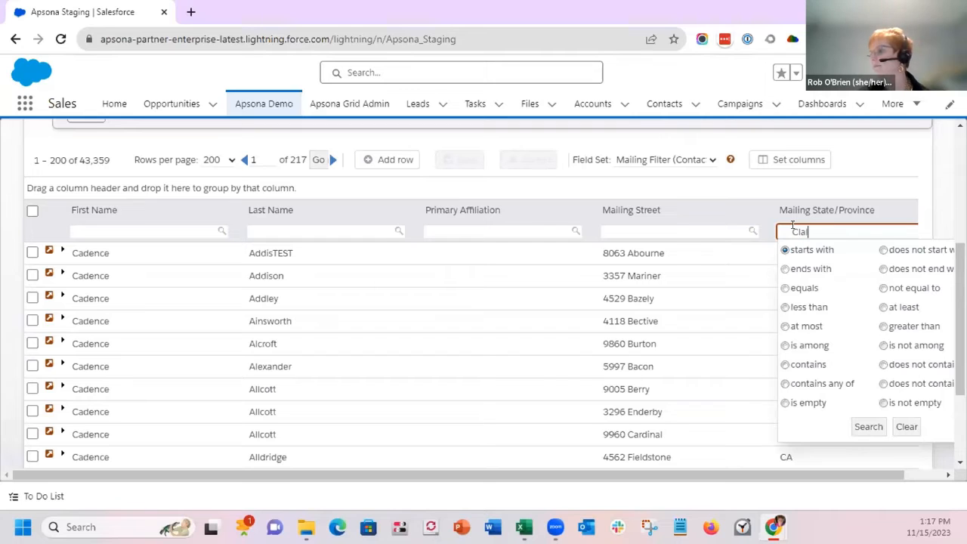
pyautogui.write('lifor')
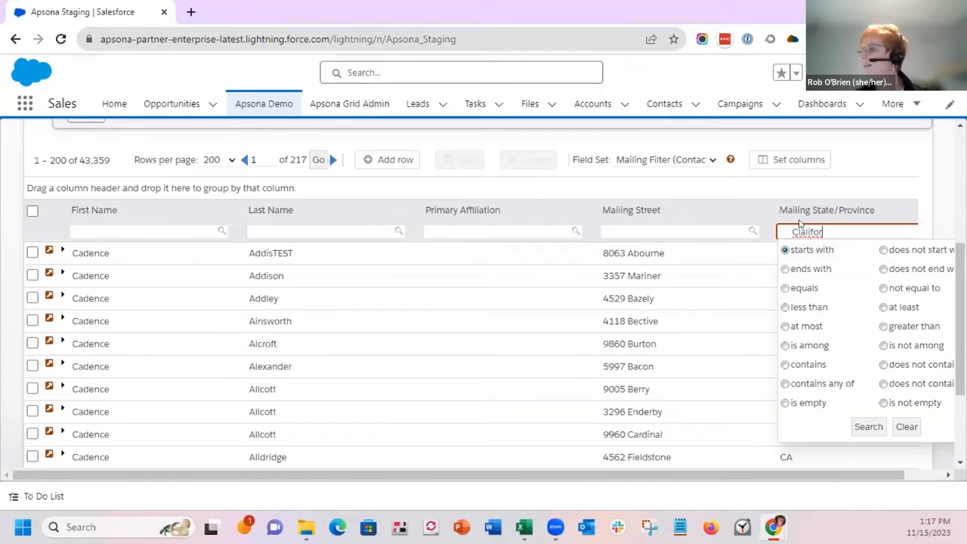
pyautogui.hotkey('ctrl', 'a')
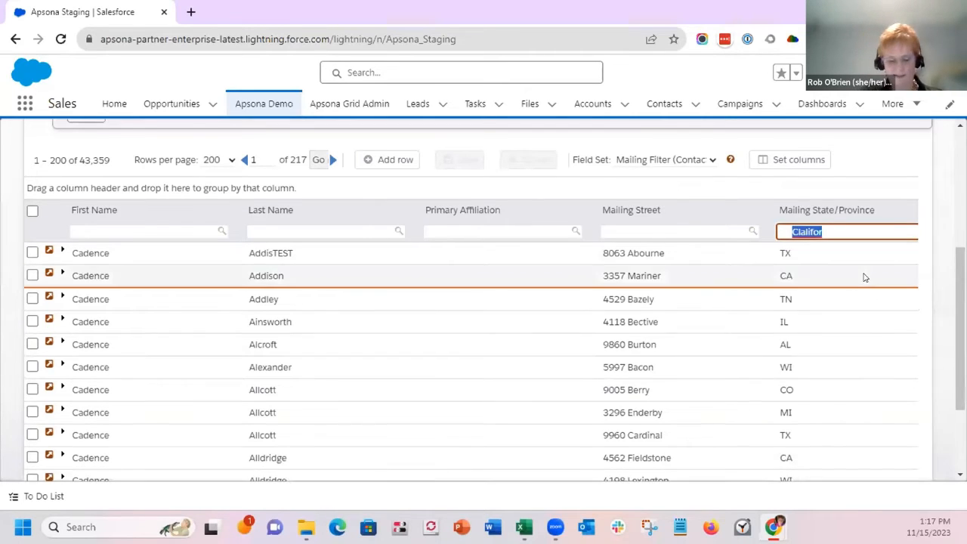
pyautogui.write('Califor')
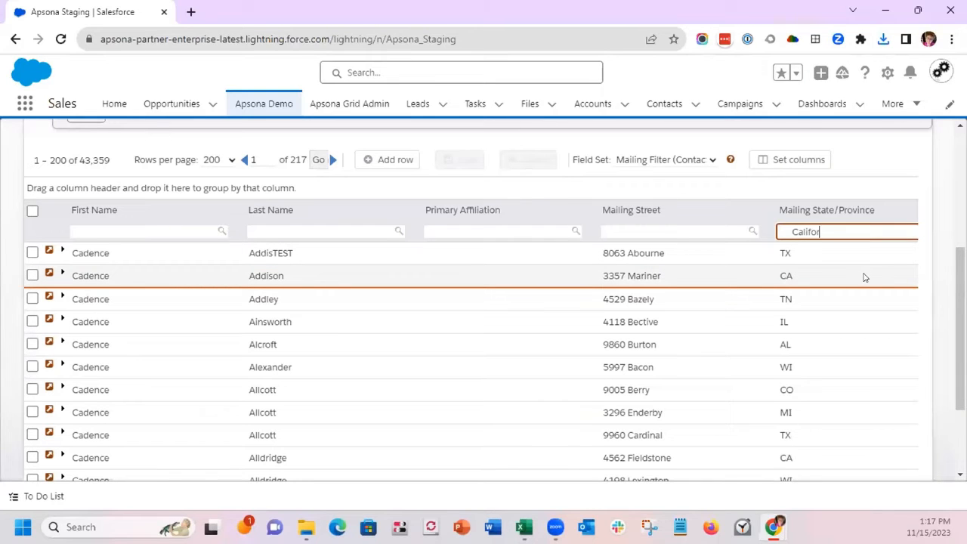
pyautogui.write('nia')
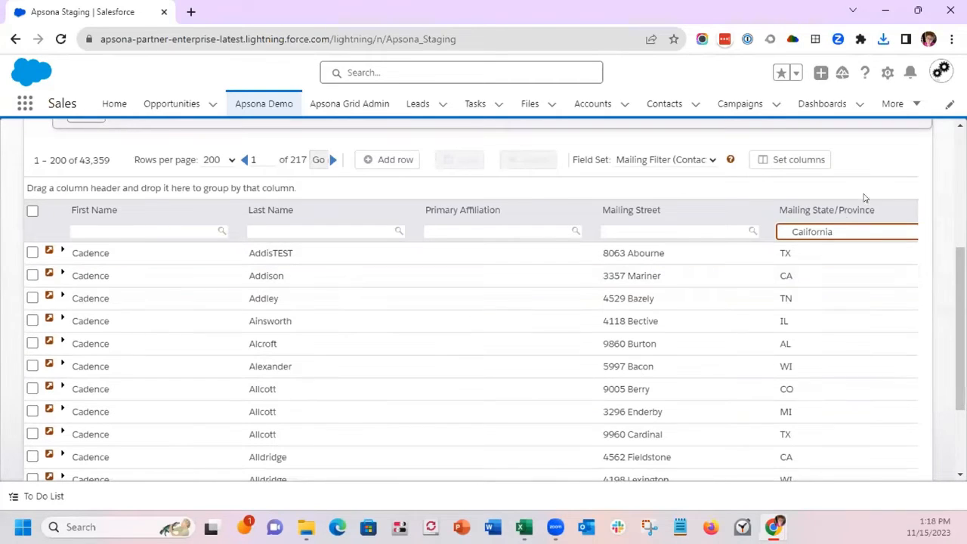
pyautogui.click(837, 231)
pyautogui.click(808, 366)
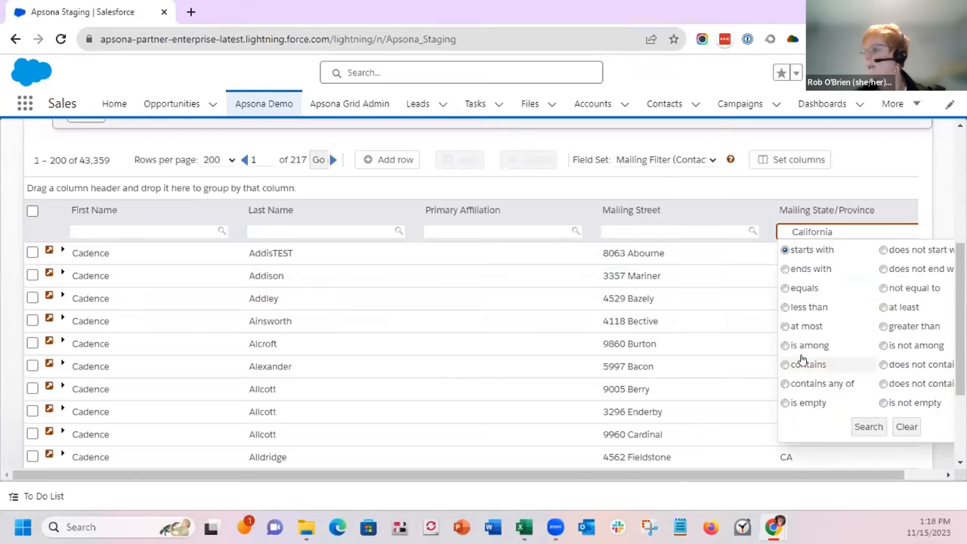
pyautogui.click(868, 426)
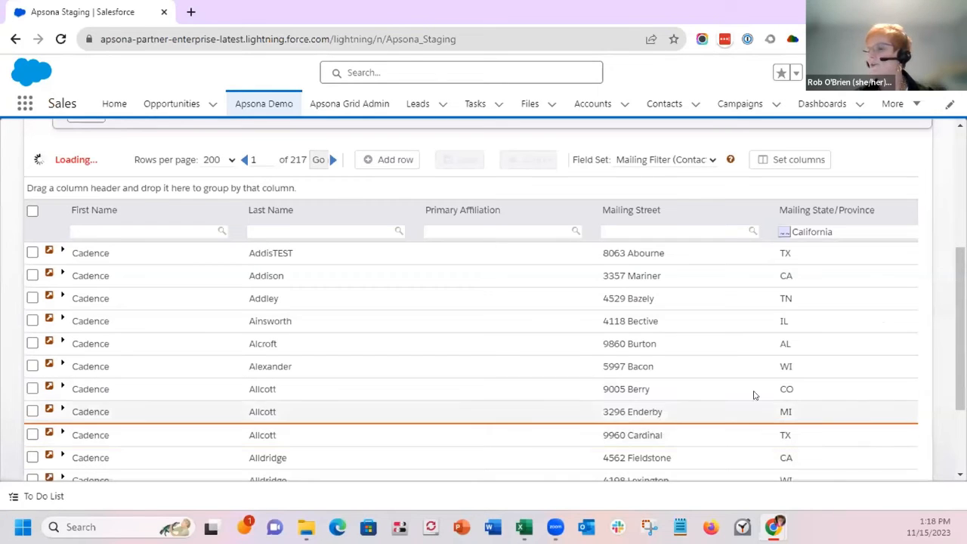
pyautogui.click(845, 230)
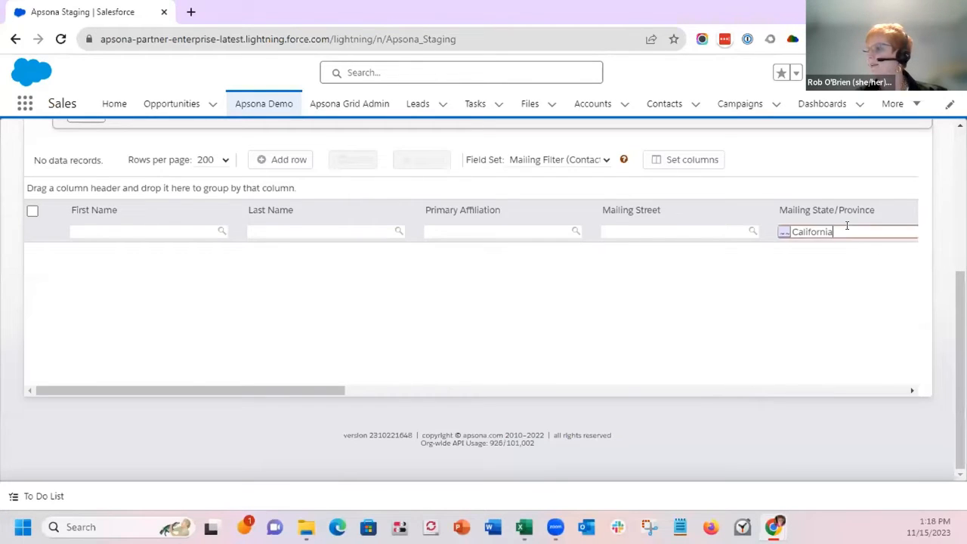
pyautogui.click(906, 428)
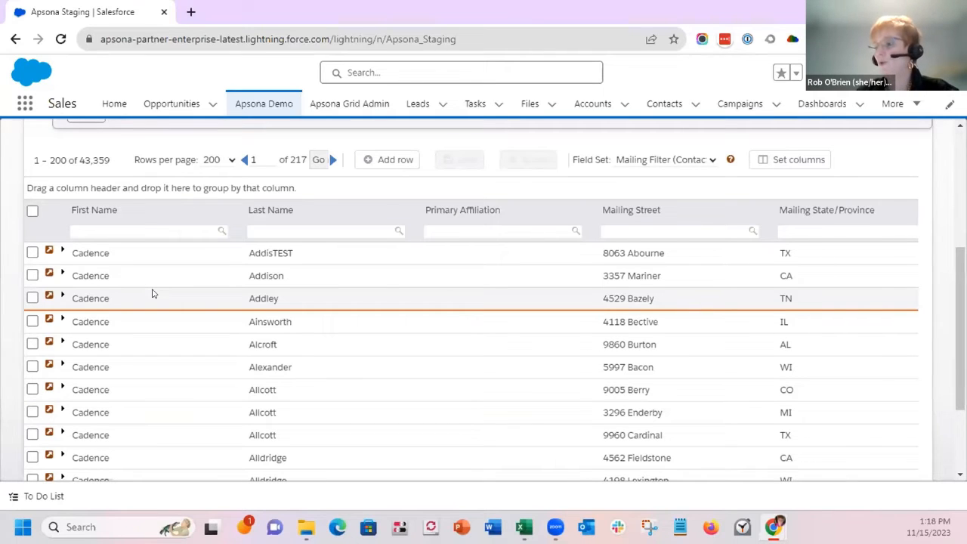
# Expand the first contact's related records, open the form for adding an Opportunity Contact Role, and cancel it
pyautogui.click(62, 250)
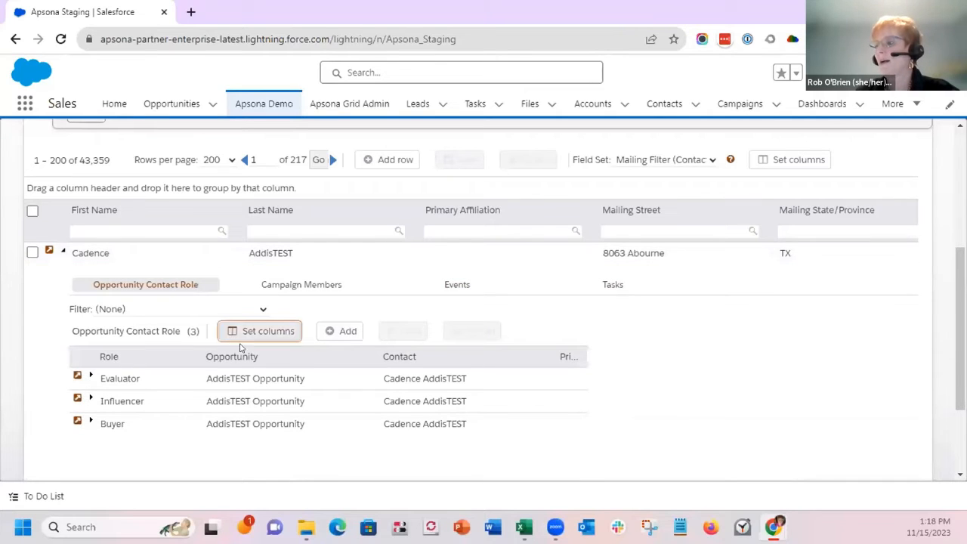
pyautogui.click(333, 332)
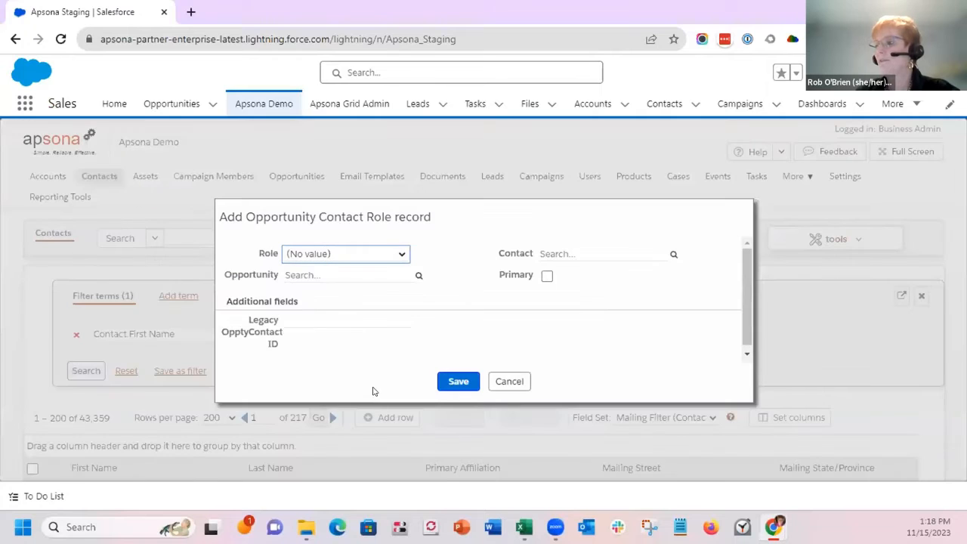
pyautogui.click(510, 382)
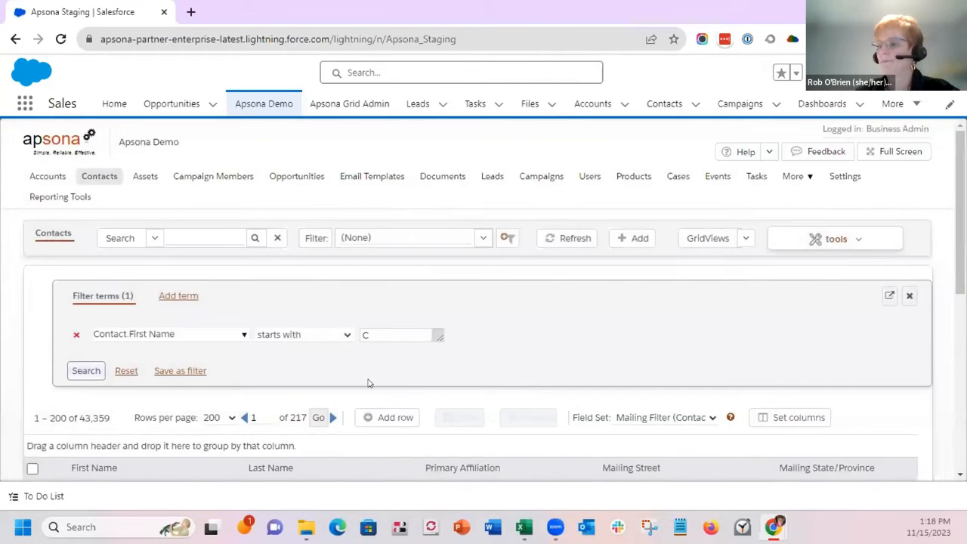
# Expand the Evaluator opportunity contact role under the first contact and examine the details of its related opportunity
pyautogui.scroll(-3, 276, 325)
pyautogui.scroll(-2, 211, 356)
pyautogui.scroll(2, 211, 355)
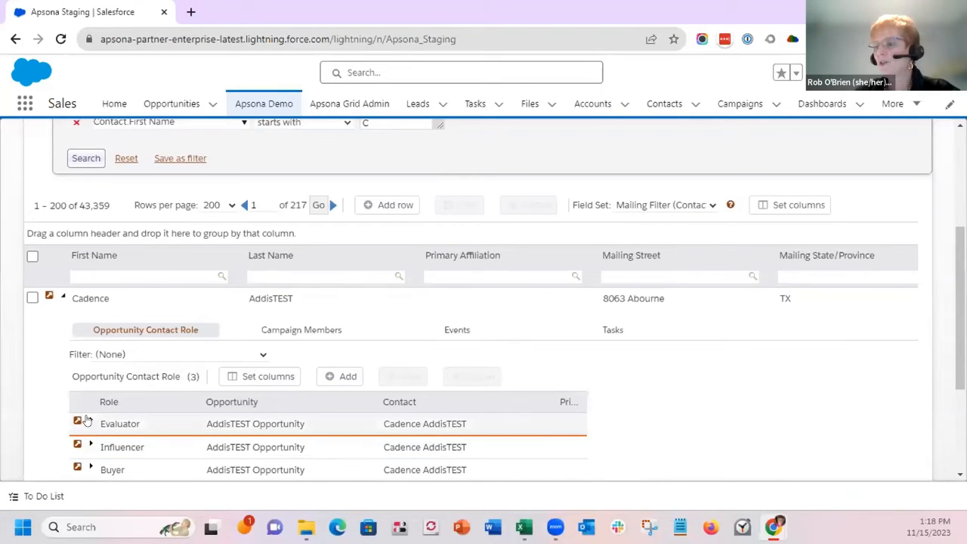
pyautogui.scroll(-1, 150, 438)
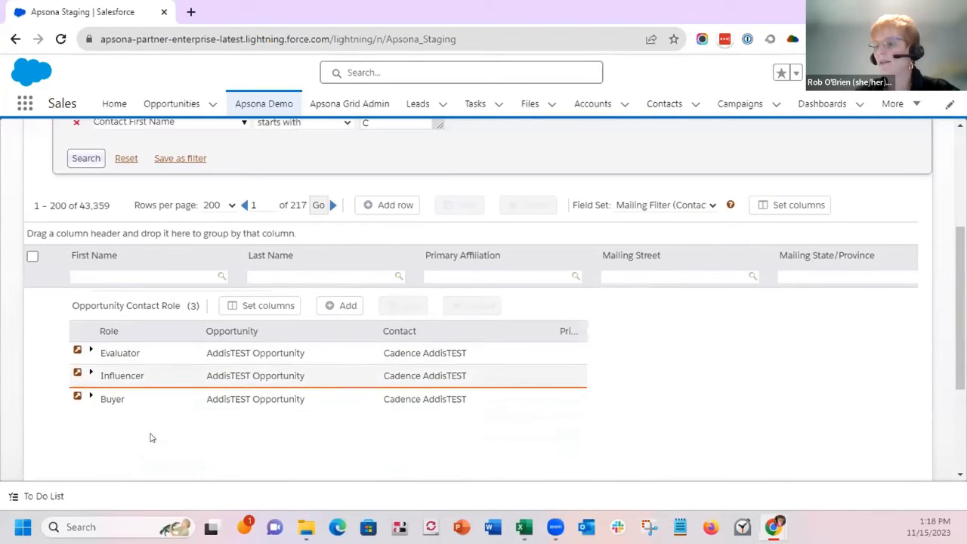
pyautogui.click(89, 353)
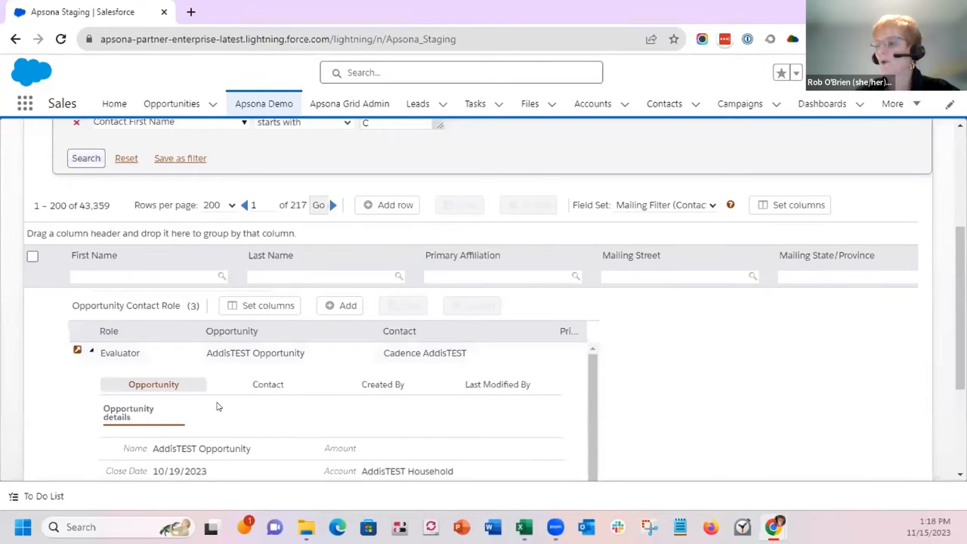
pyautogui.scroll(-4, 340, 435)
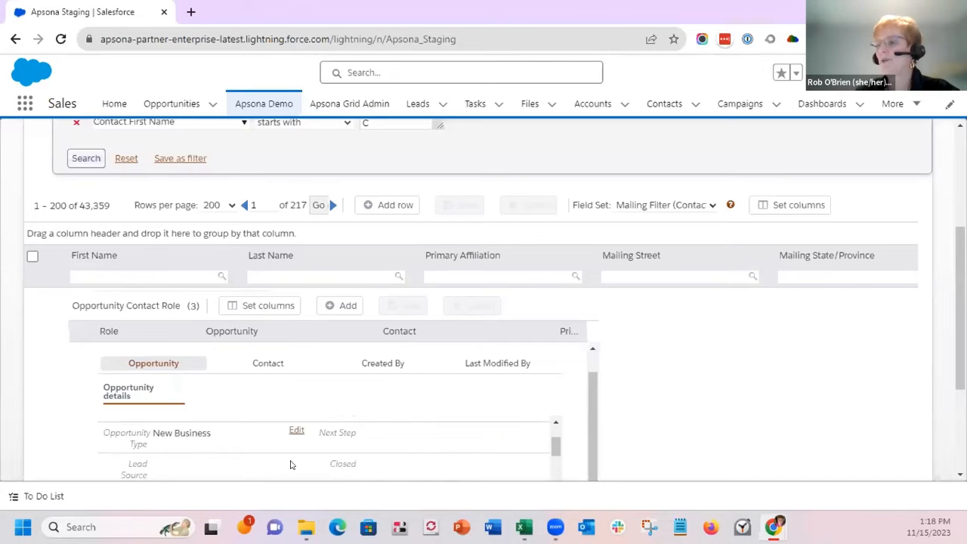
pyautogui.scroll(3, 113, 399)
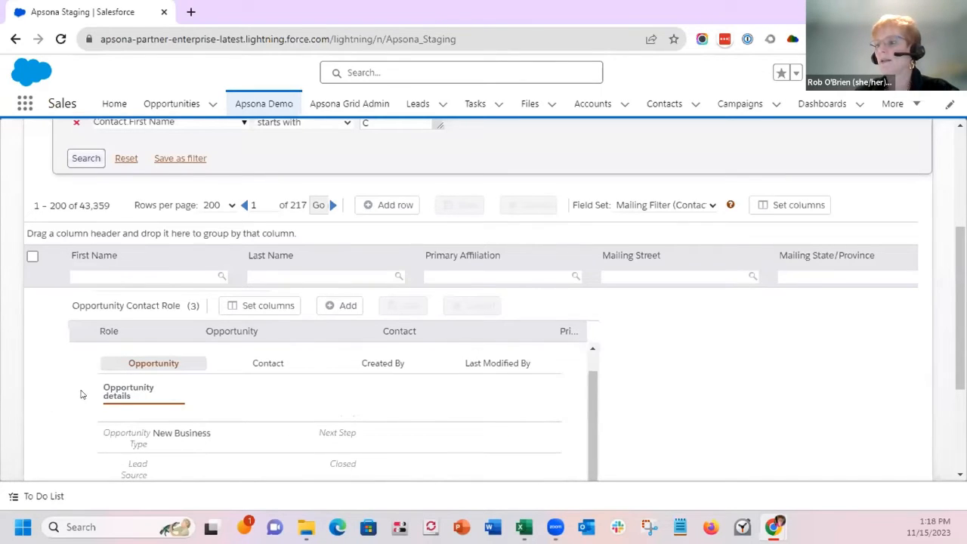
pyautogui.scroll(1, 61, 370)
pyautogui.scroll(4, 41, 371)
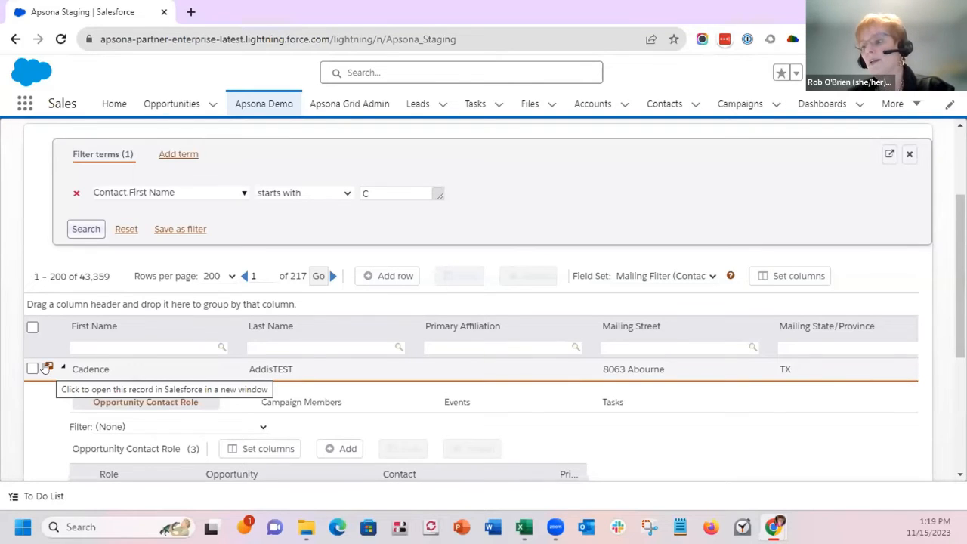
# Open the first contact's Salesforce record, look through its details, and return to the Apsona grid to collapse the contact's related records
pyautogui.click(47, 368)
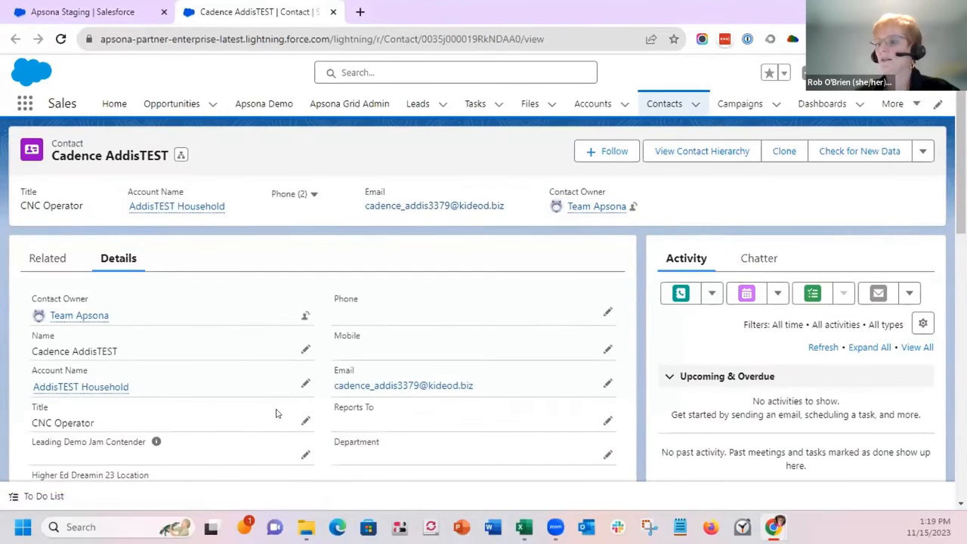
pyautogui.scroll(-1, 273, 406)
pyautogui.scroll(-10, 273, 407)
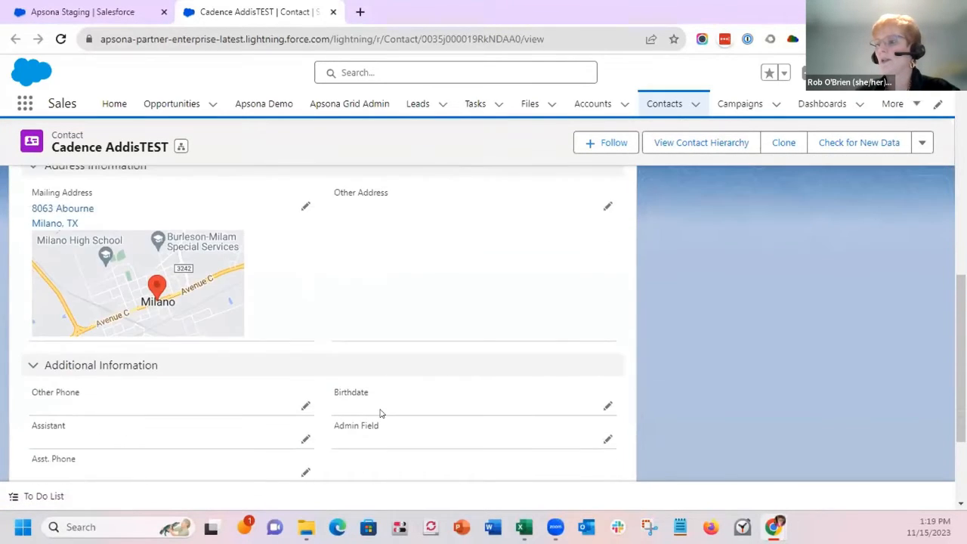
pyautogui.scroll(10, 380, 412)
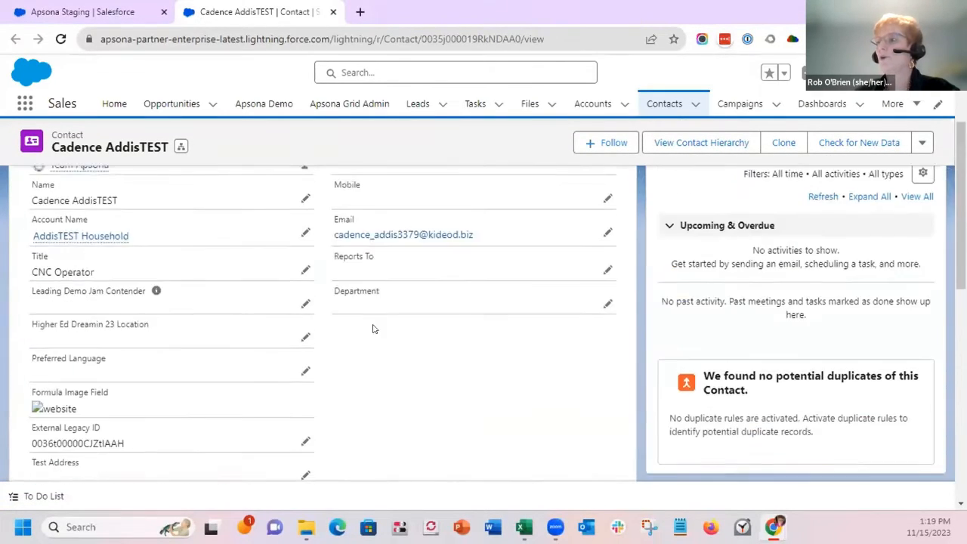
pyautogui.click(117, 15)
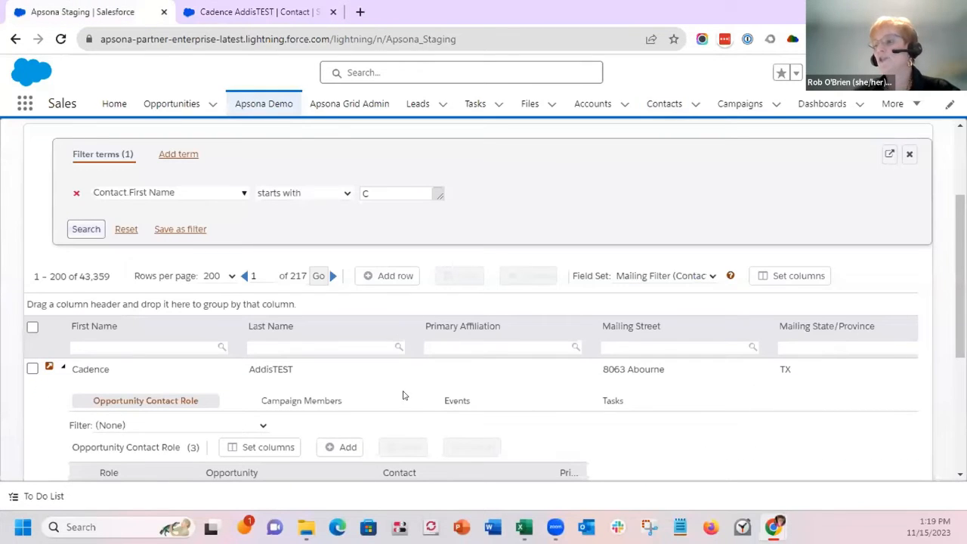
pyautogui.click(64, 367)
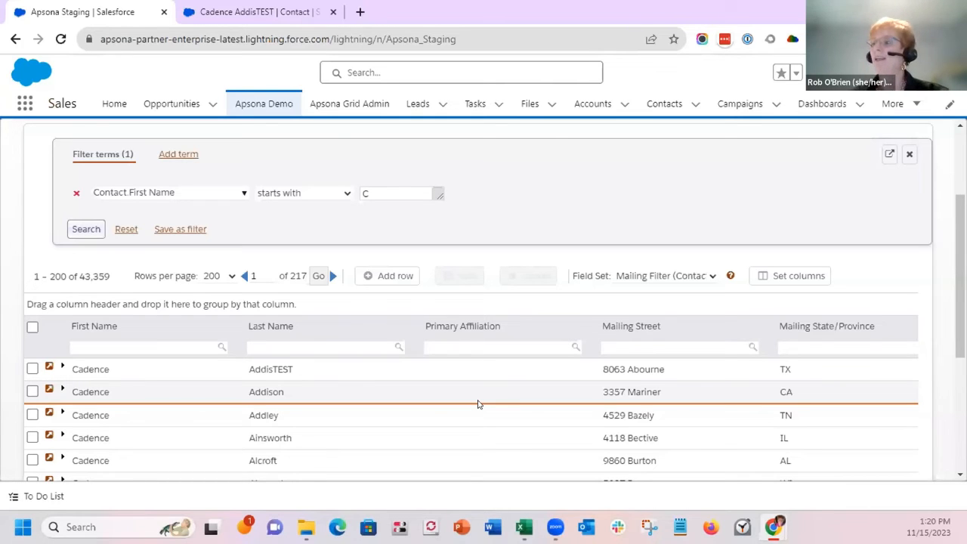
# Open the Sales Team - Oppts, Products, Roles grid from Apsona Grid Admin through its direct link and look through its opportunities
pyautogui.click(341, 104)
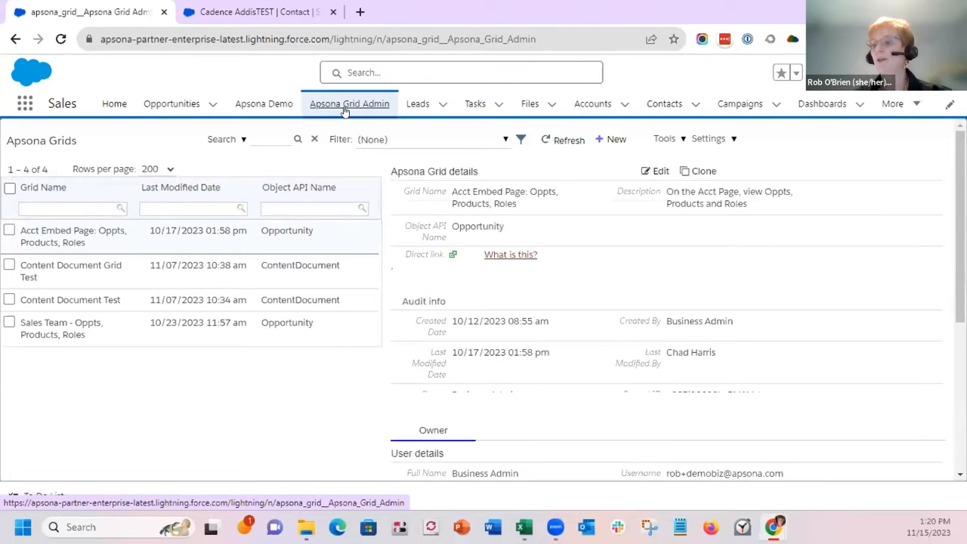
pyautogui.click(9, 322)
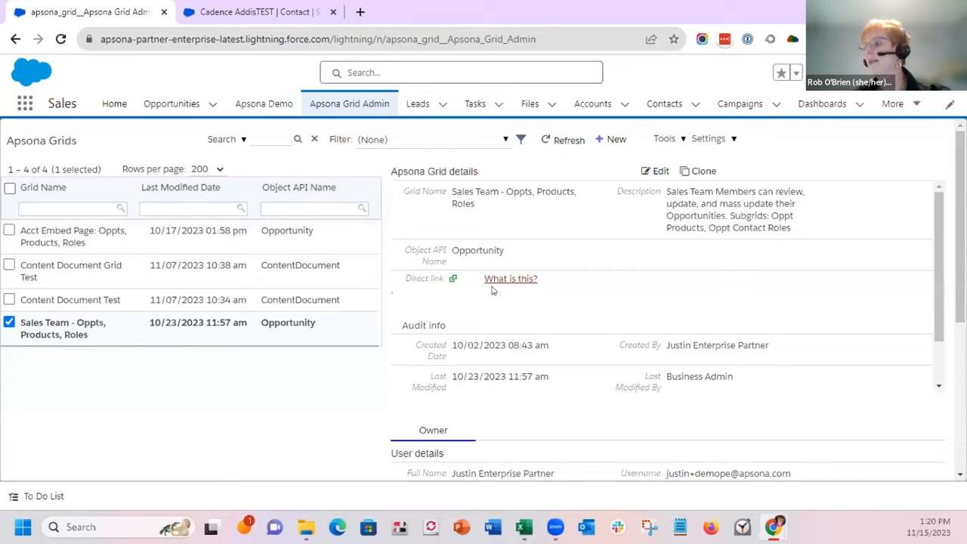
pyautogui.click(451, 281)
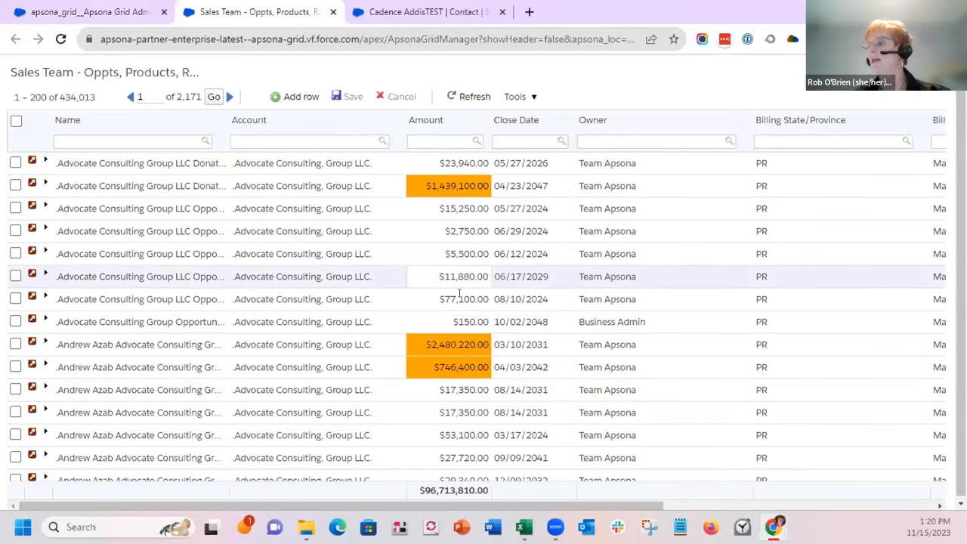
pyautogui.scroll(-3, 388, 311)
pyautogui.scroll(-4, 388, 310)
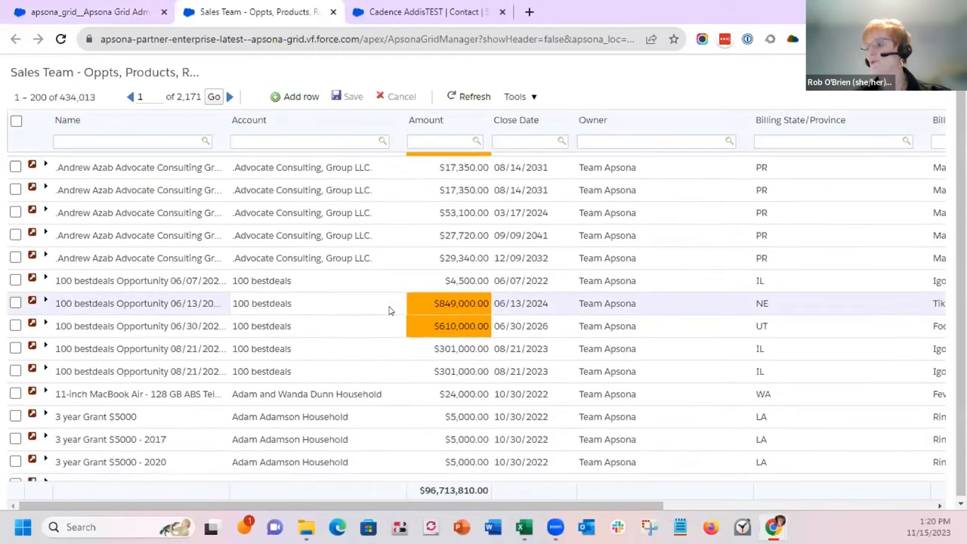
pyautogui.scroll(5, 367, 287)
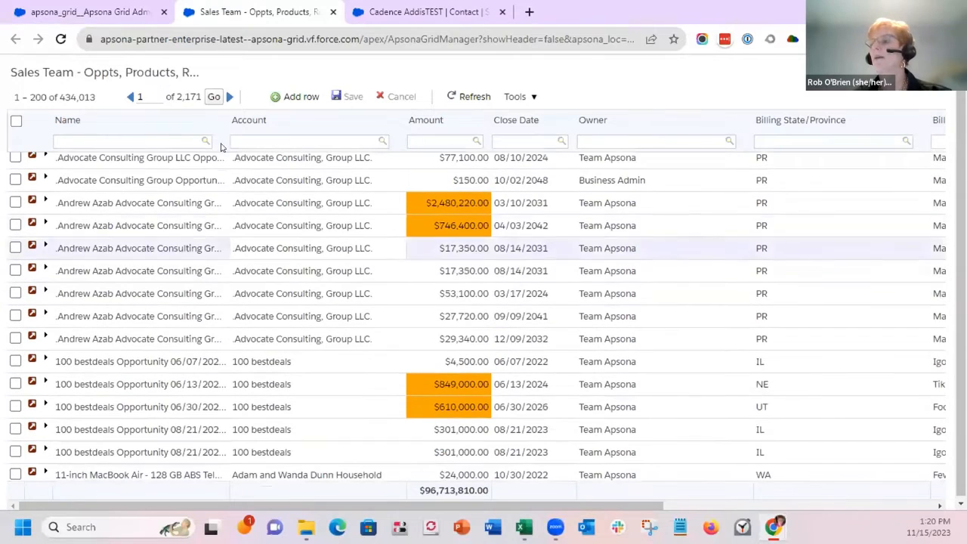
# Open the properties of the Sales Team - Oppts, Products, Roles grid and review its description, fields, default filter and additional filters
pyautogui.click(94, 12)
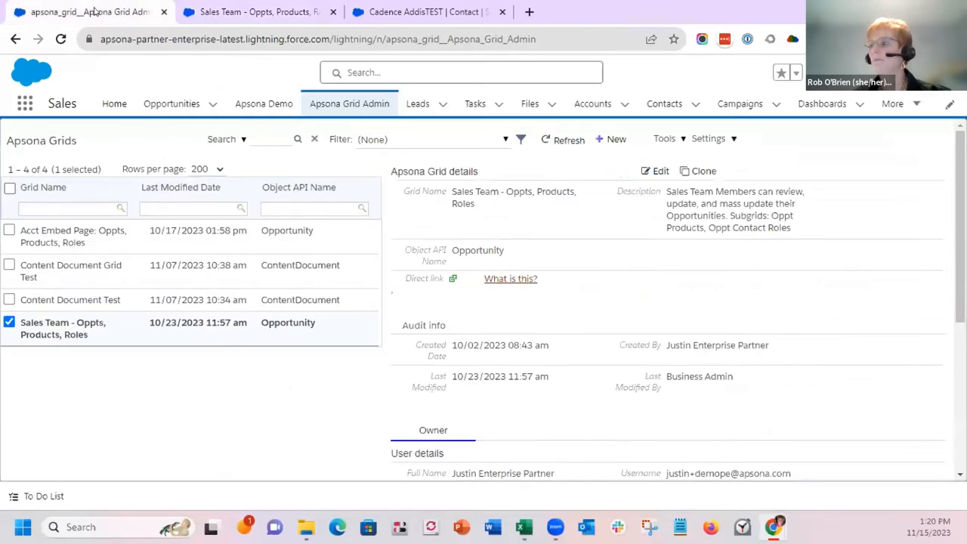
pyautogui.click(654, 169)
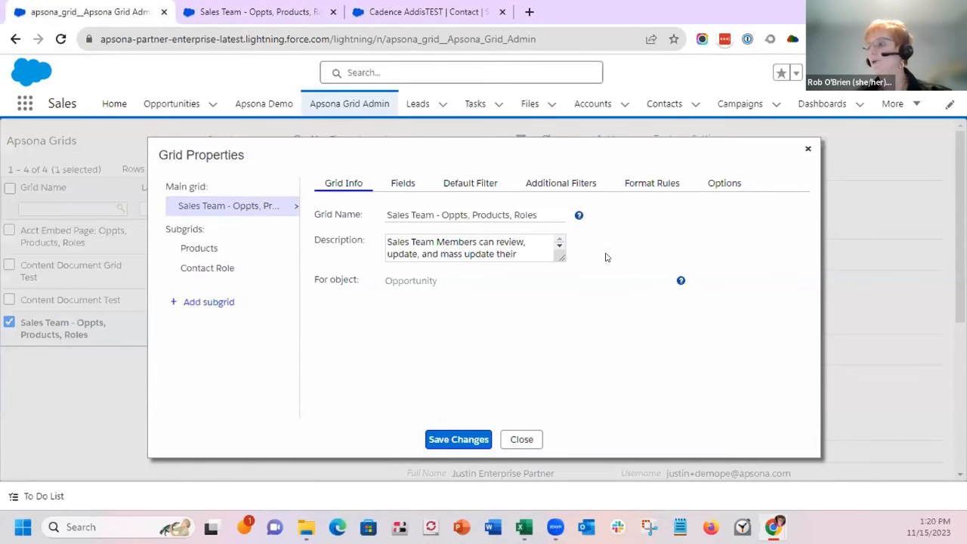
pyautogui.moveTo(560, 257); pyautogui.dragTo(577, 283)
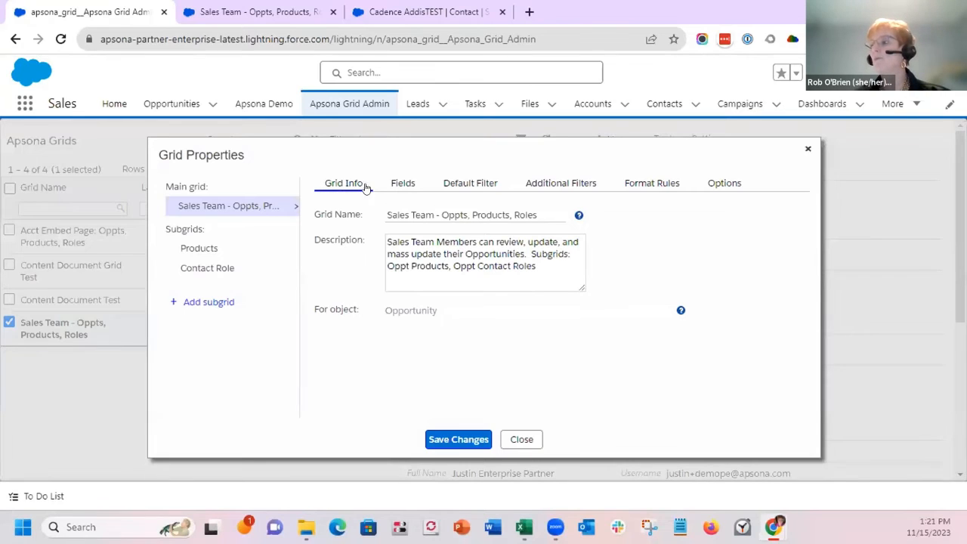
pyautogui.click(403, 184)
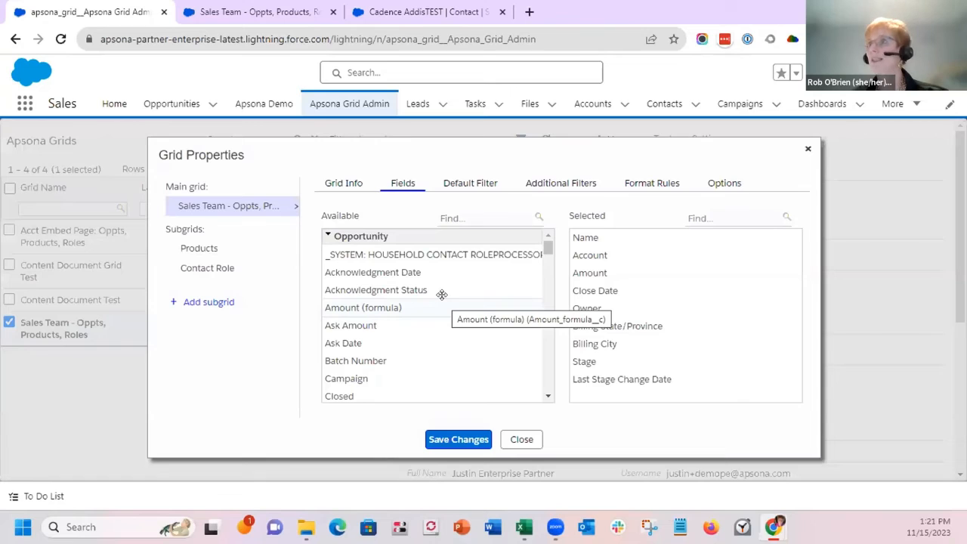
pyautogui.click(473, 185)
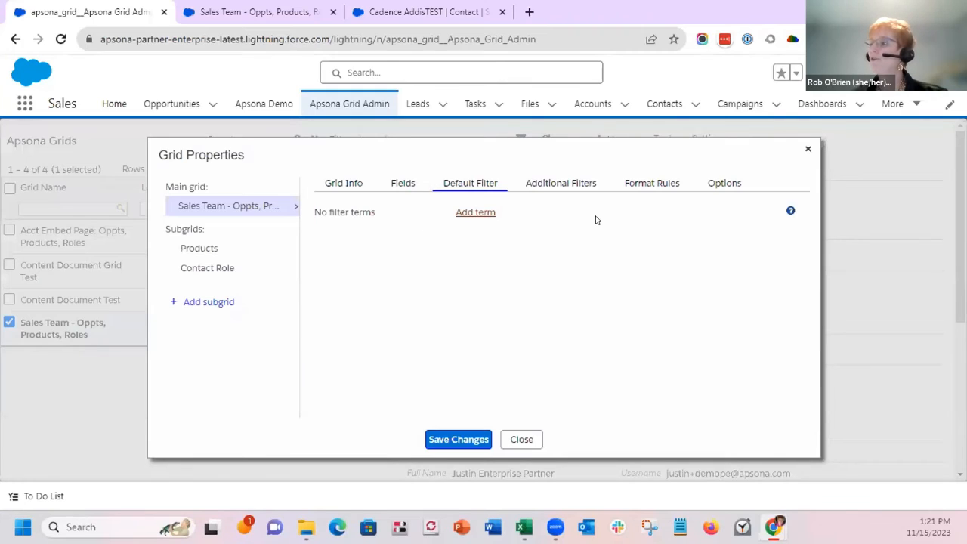
pyautogui.click(574, 186)
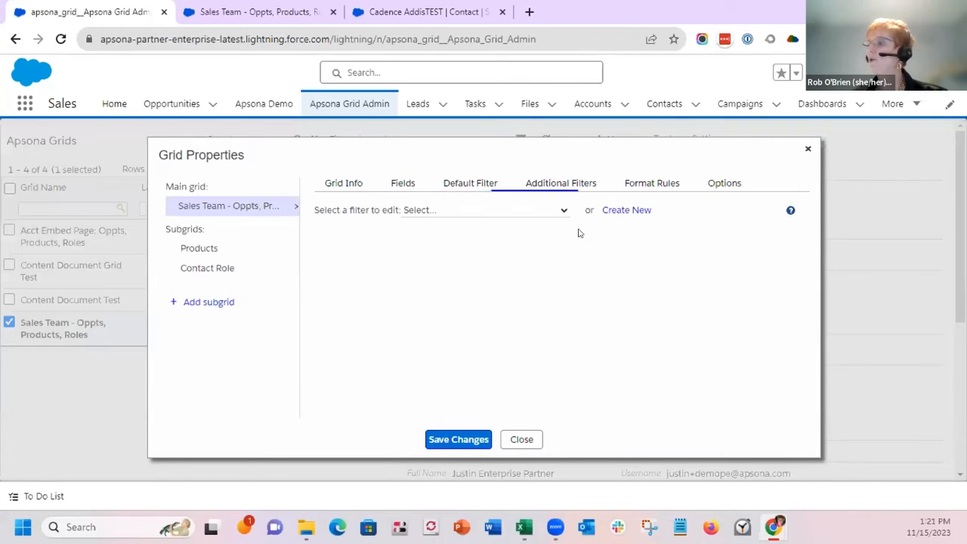
pyautogui.click(447, 214)
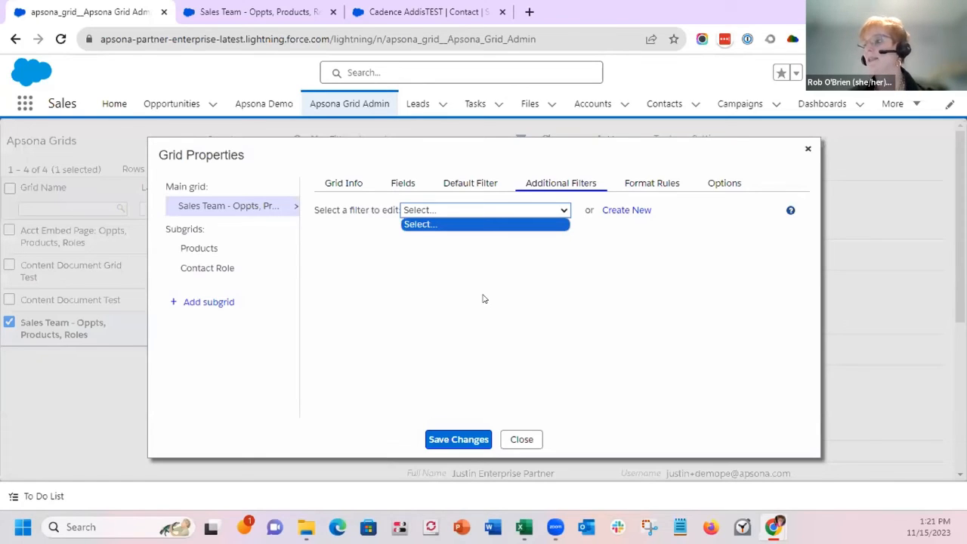
# Examine the details of the grid's Oppt and Amount is Empty format rules
pyautogui.click(642, 185)
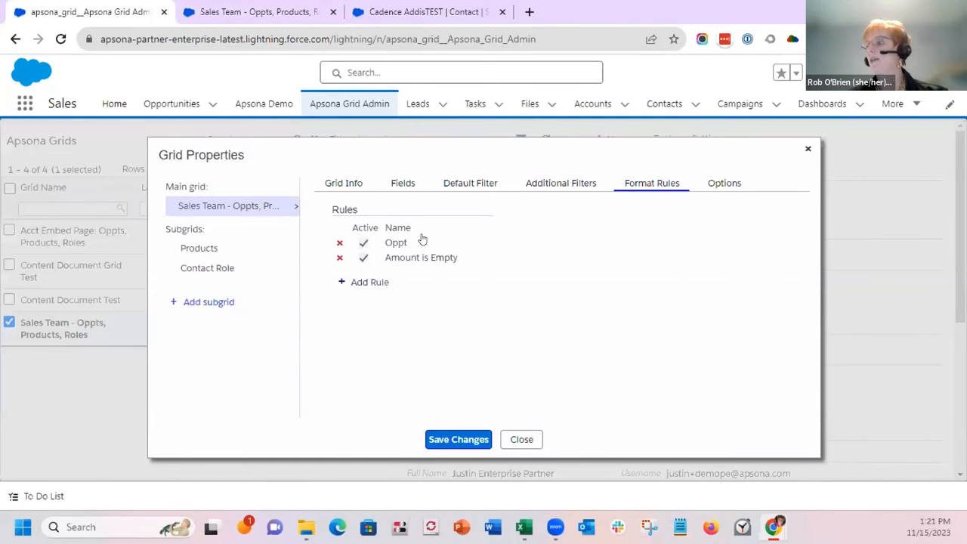
pyautogui.click(396, 243)
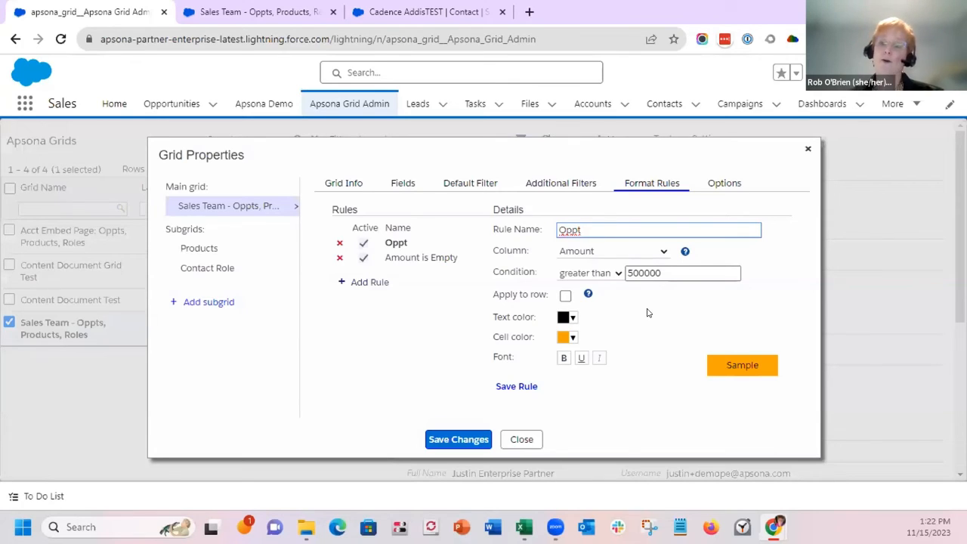
pyautogui.click(406, 258)
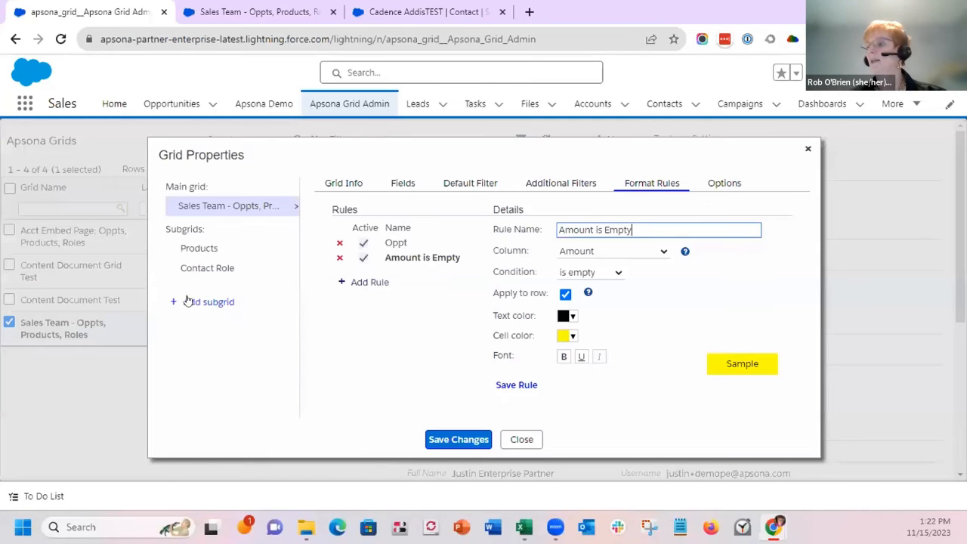
# Review the Products and Contact Role subgrids and the main grid's allowed tools, and close the grid properties without saving
pyautogui.click(189, 249)
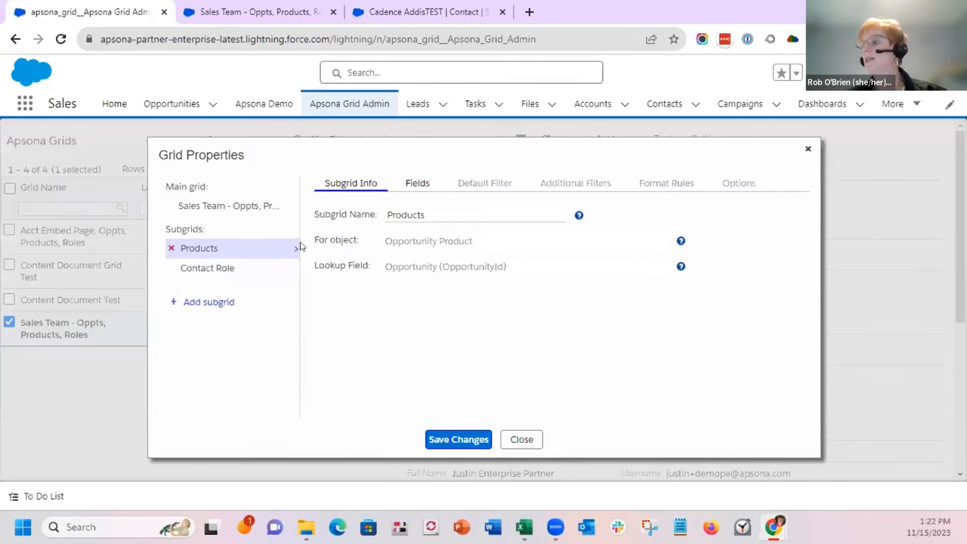
pyautogui.click(213, 269)
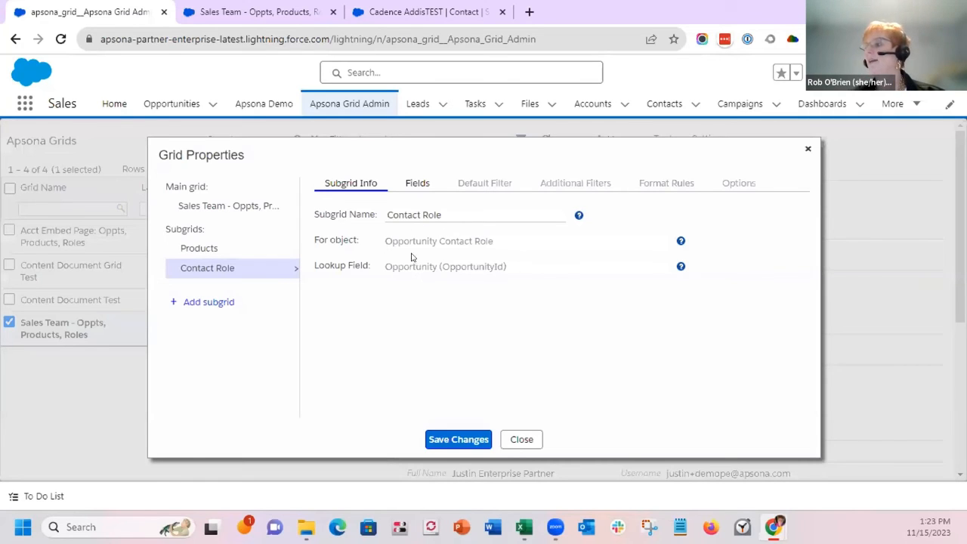
pyautogui.click(236, 209)
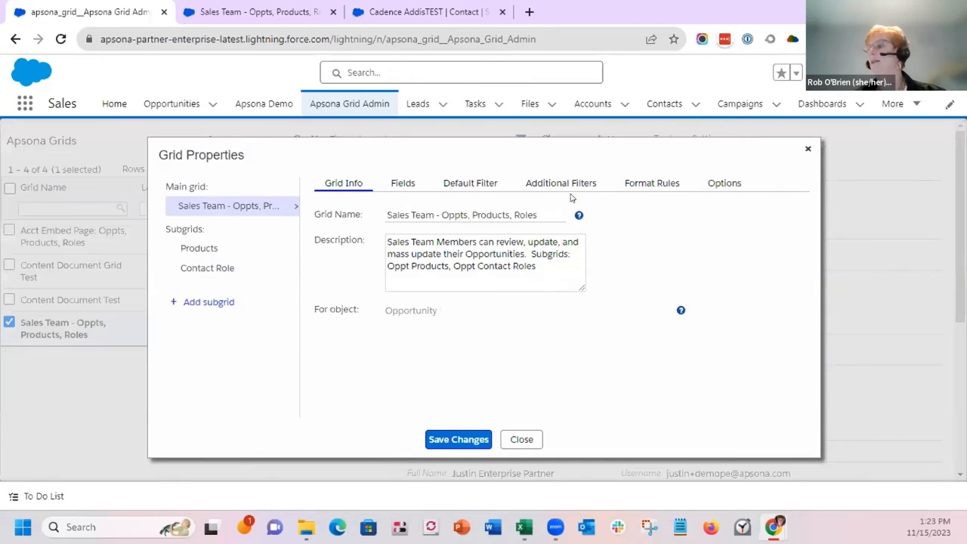
pyautogui.click(714, 184)
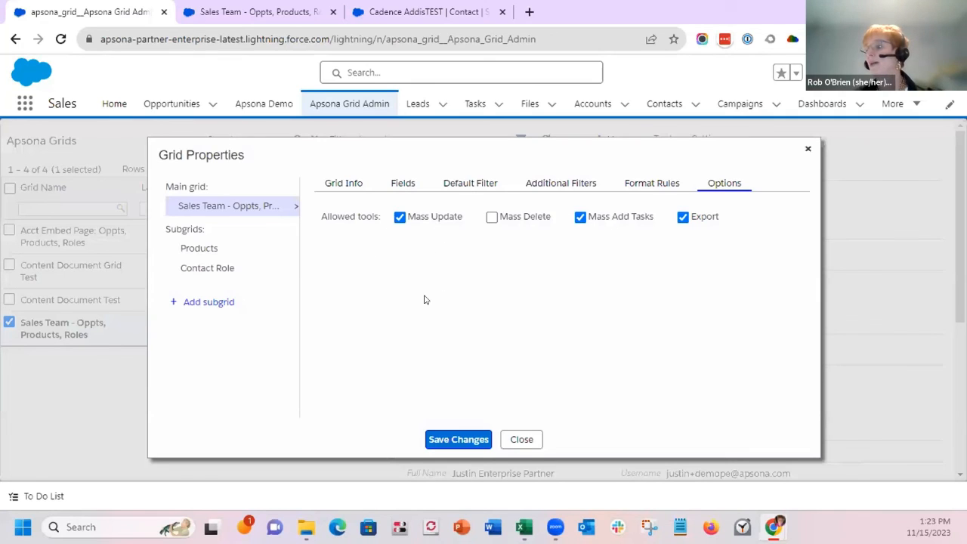
pyautogui.click(522, 440)
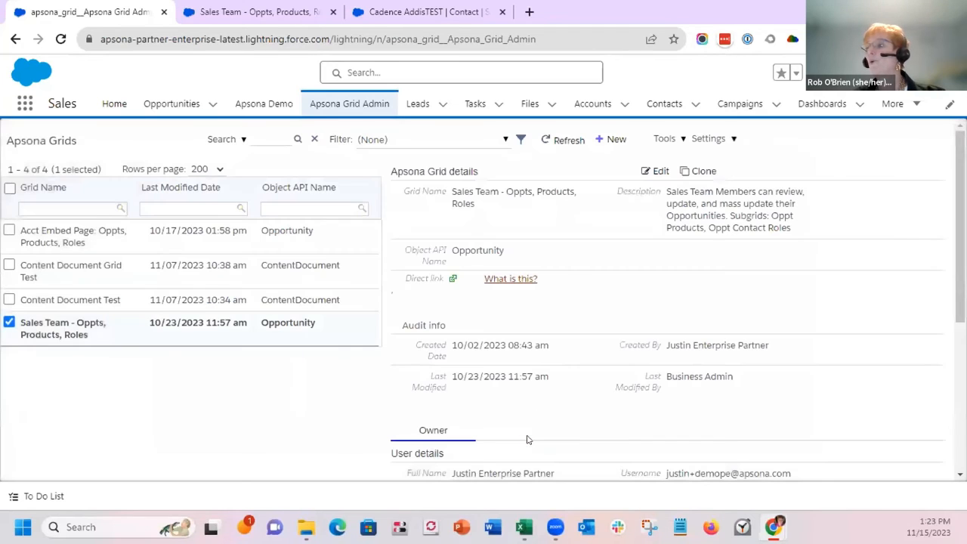
# Open the favorite account .Advocate Consulting, Group LLC. and look through the opportunities in its embedded Sales Oppts Review grid
pyautogui.click(795, 73)
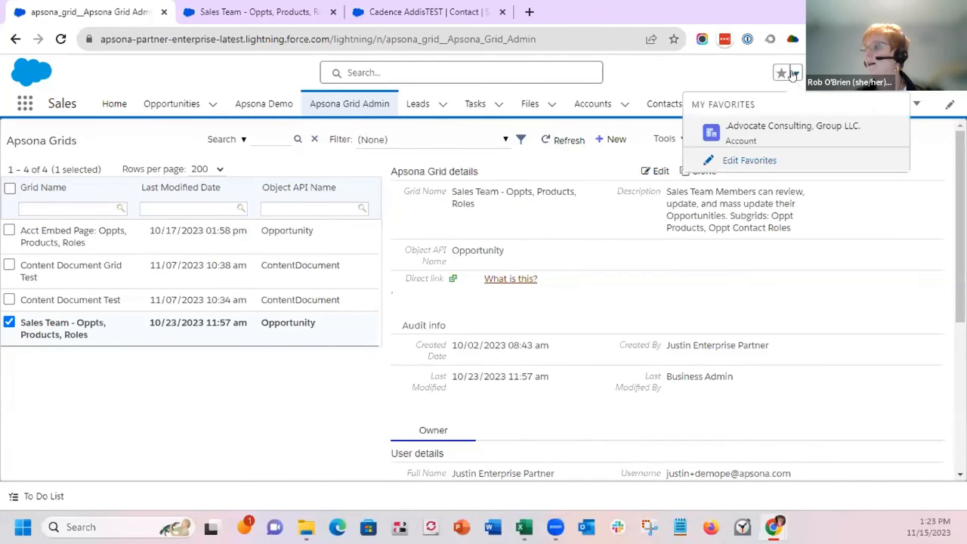
pyautogui.click(779, 130)
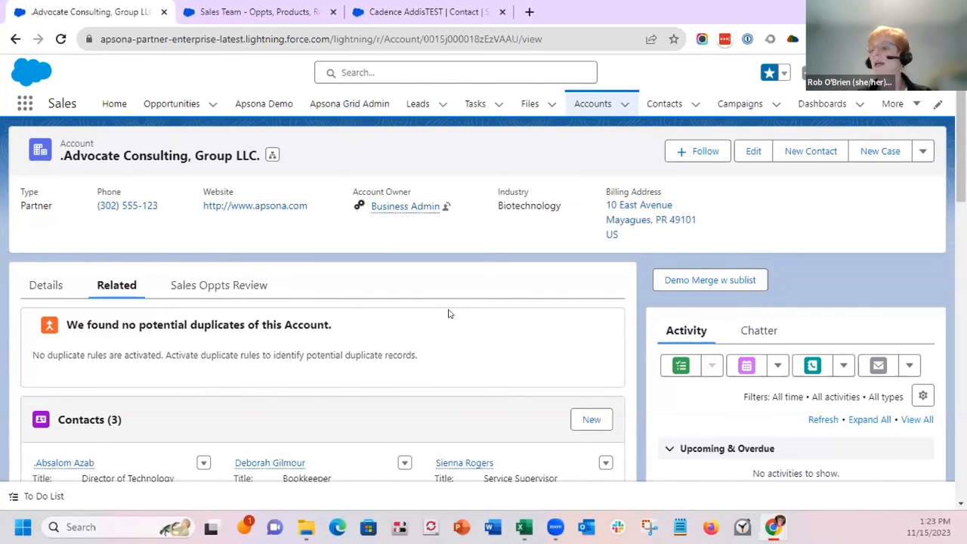
pyautogui.click(221, 288)
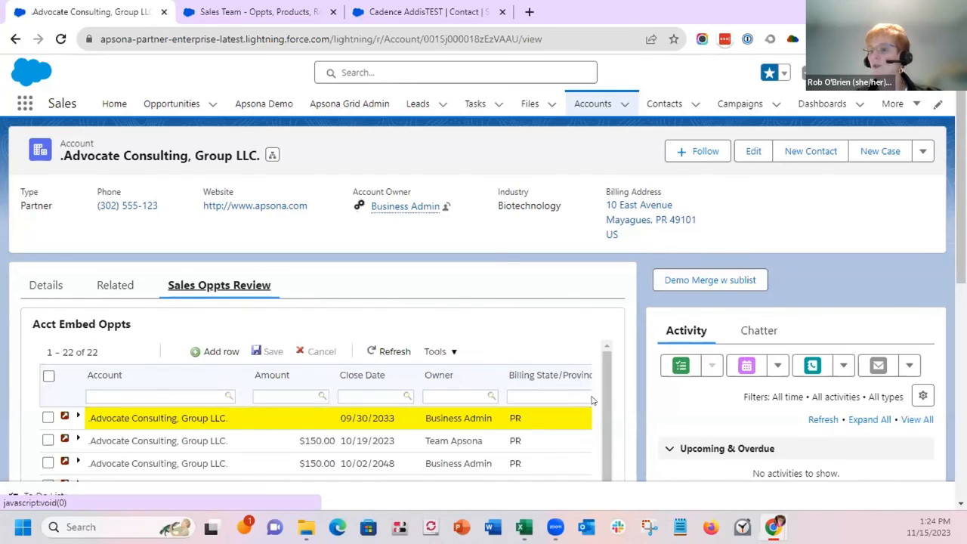
pyautogui.scroll(-2, 590, 317)
pyautogui.scroll(-4, 594, 325)
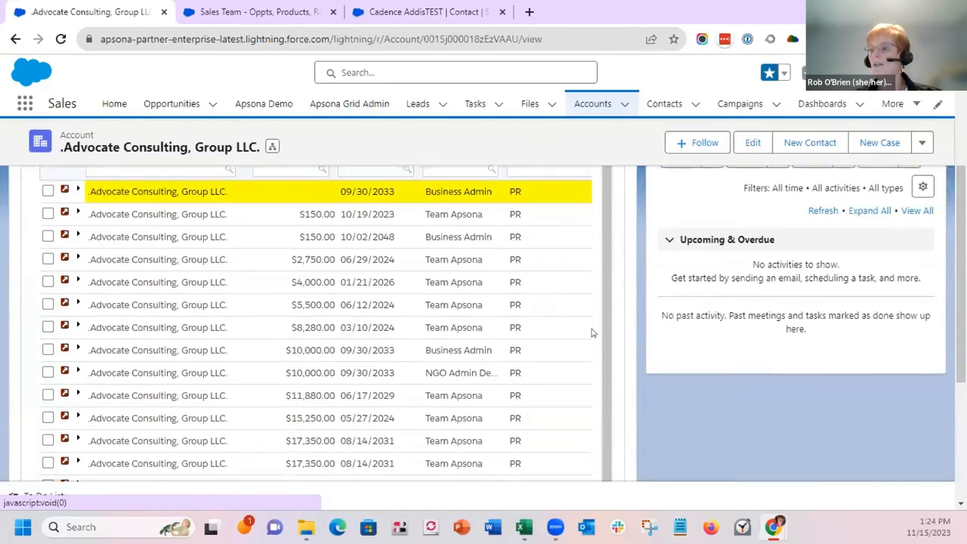
pyautogui.scroll(-3, 559, 377)
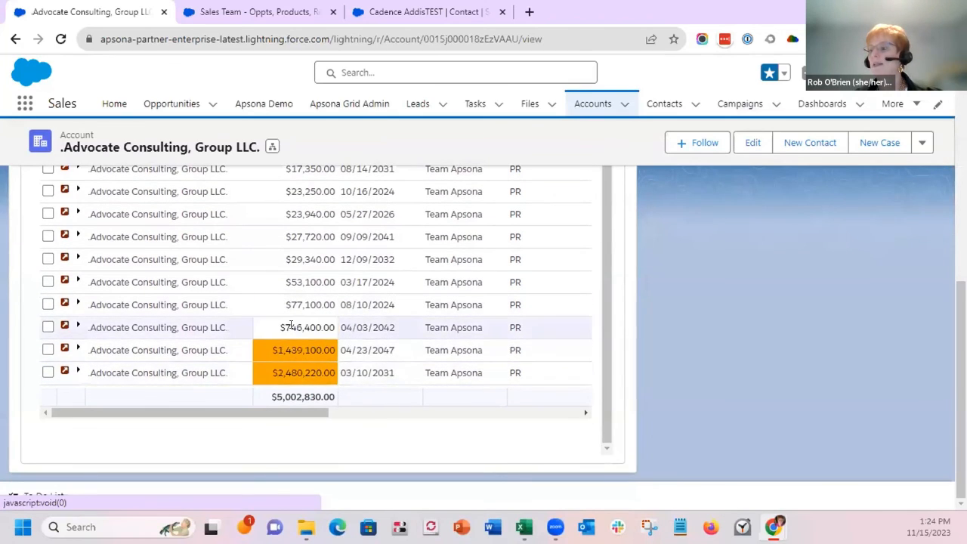
# Open the empty Amount of the highlighted first opportunity in the embedded grid for editing
pyautogui.scroll(10, 551, 322)
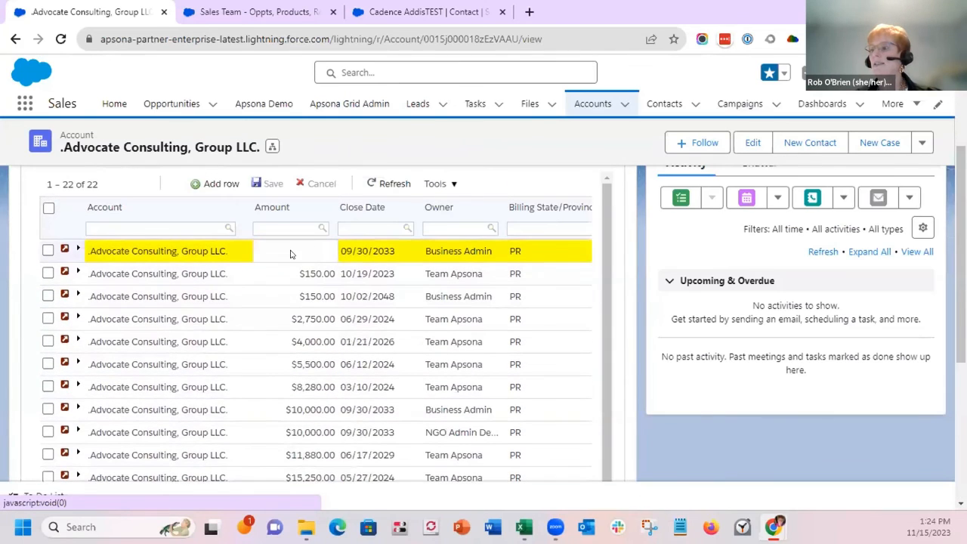
pyautogui.click(296, 249)
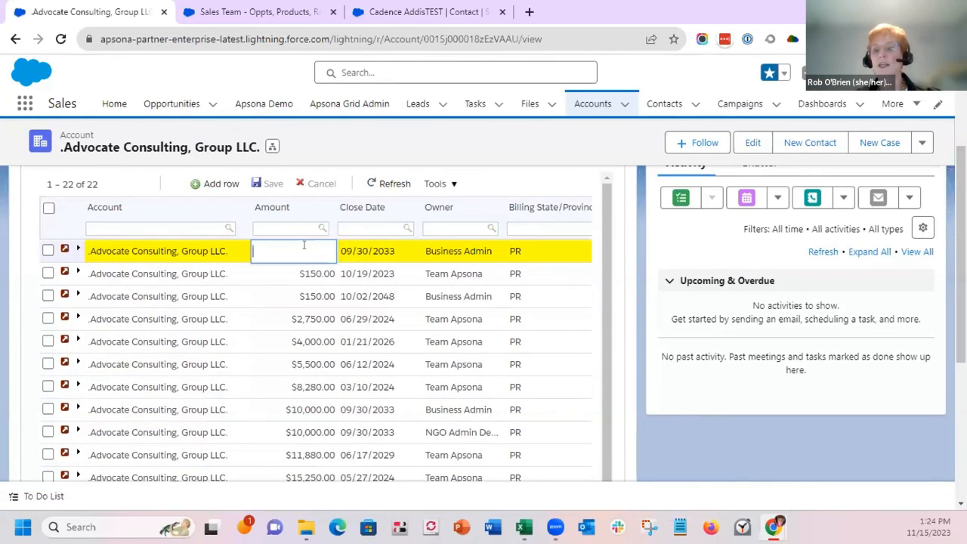